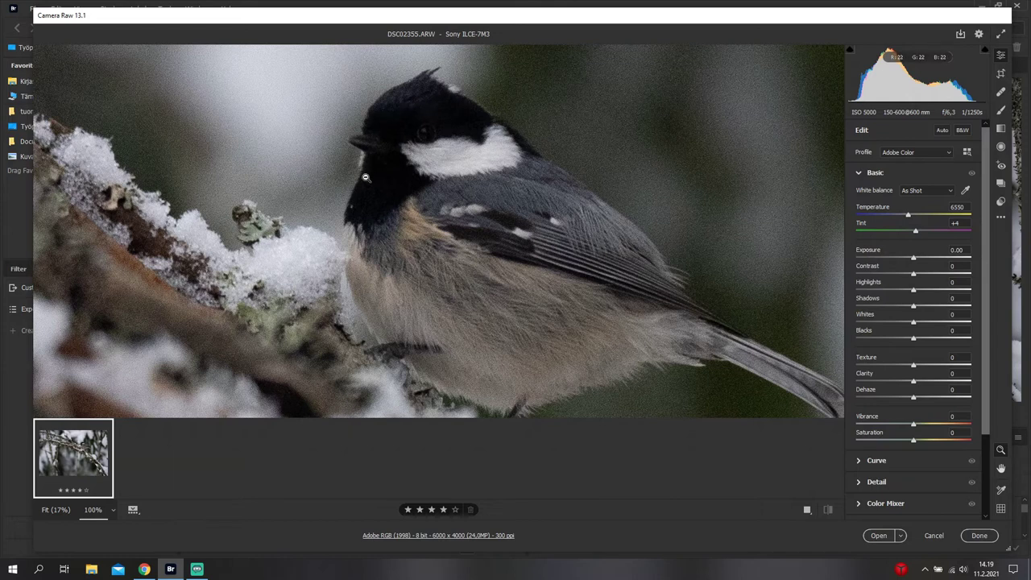
# - Crop the photo slightly tighter around the bird and branch, to about 5175 x 3450 pixels
pyautogui.press('space')
pyautogui.moveTo(527, 257); pyautogui.dragTo(417, 213)
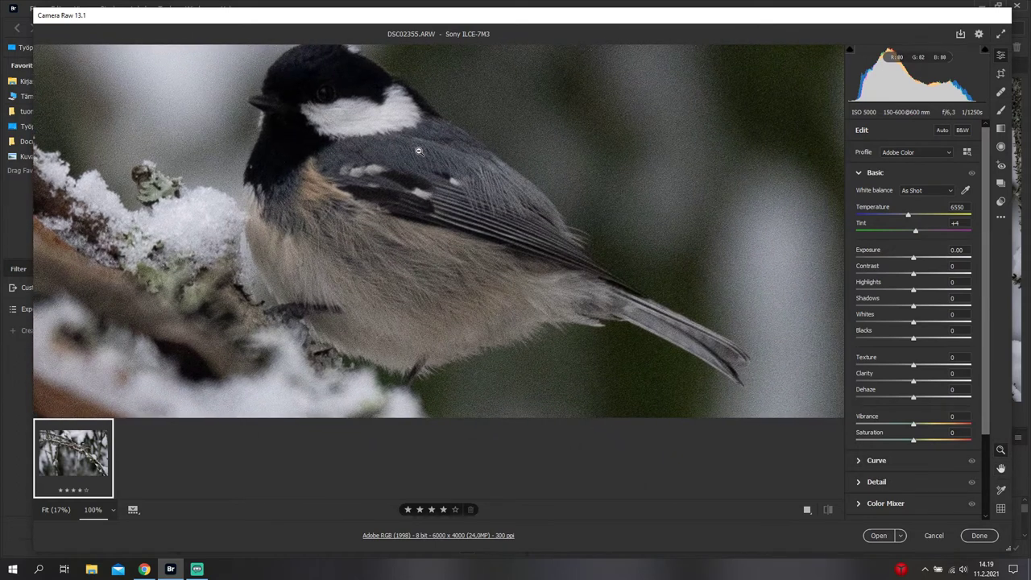
pyautogui.hotkey('ctrl', '0')
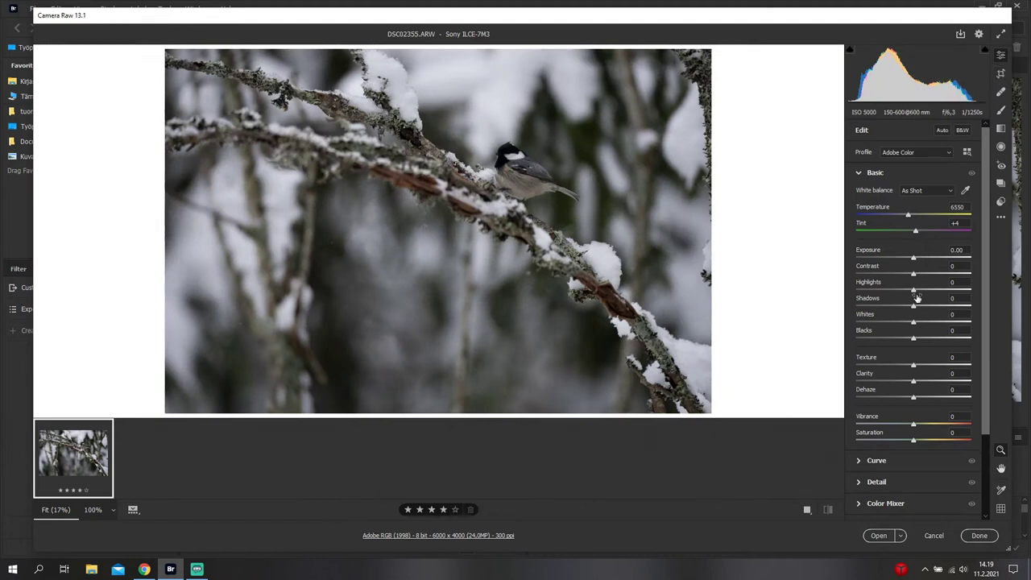
pyautogui.click(1002, 74)
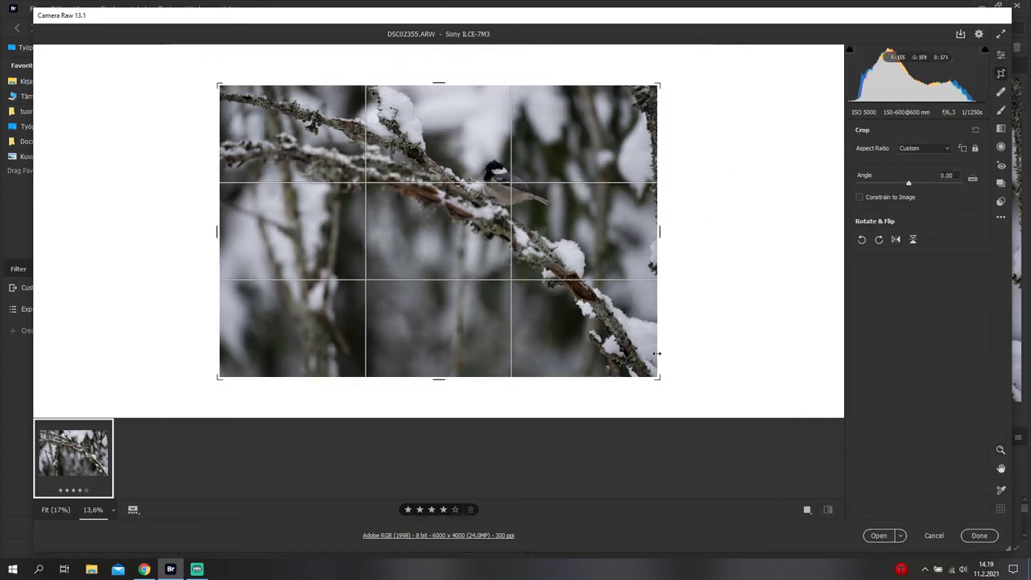
pyautogui.moveTo(657, 379); pyautogui.dragTo(565, 338)
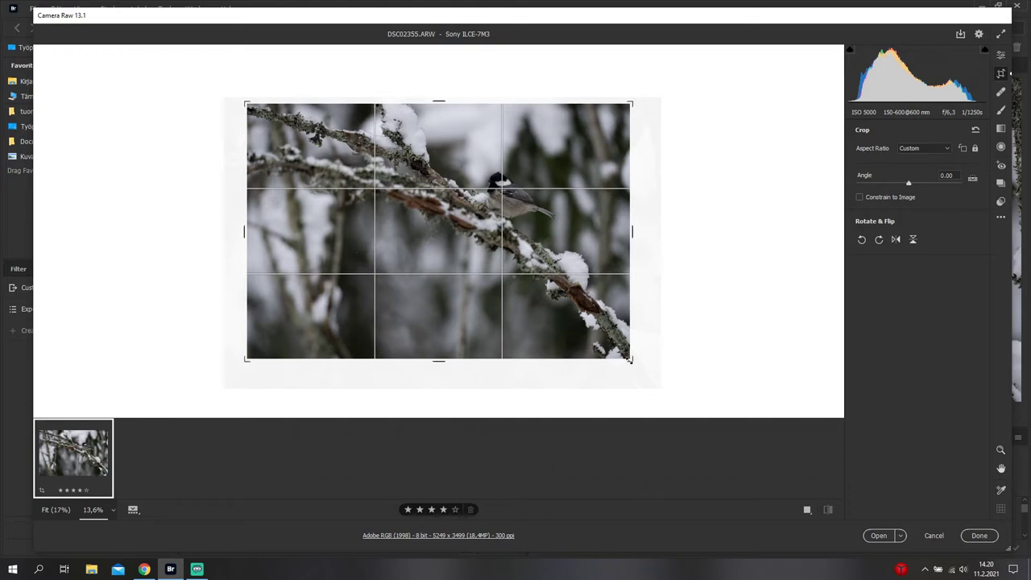
pyautogui.moveTo(630, 360); pyautogui.dragTo(622, 355)
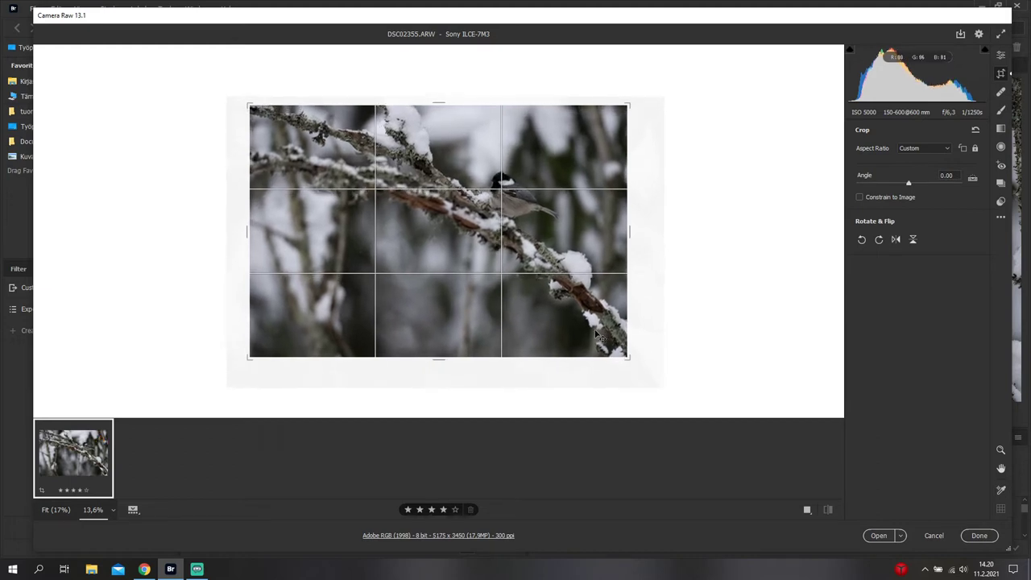
pyautogui.press('Return')
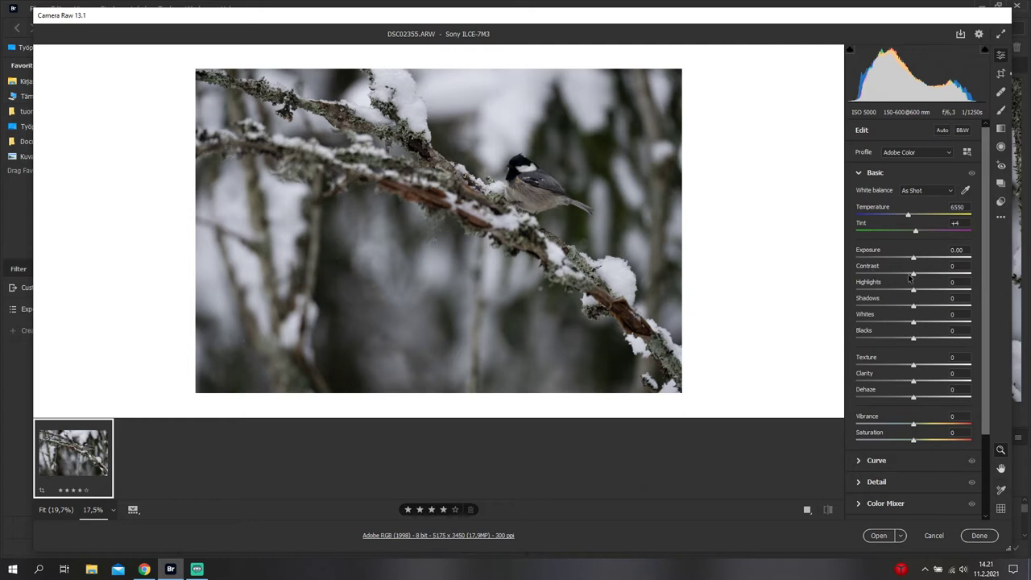
# - Raise the whole photo's exposure to +0.45
pyautogui.moveTo(915, 257); pyautogui.dragTo(922, 264)
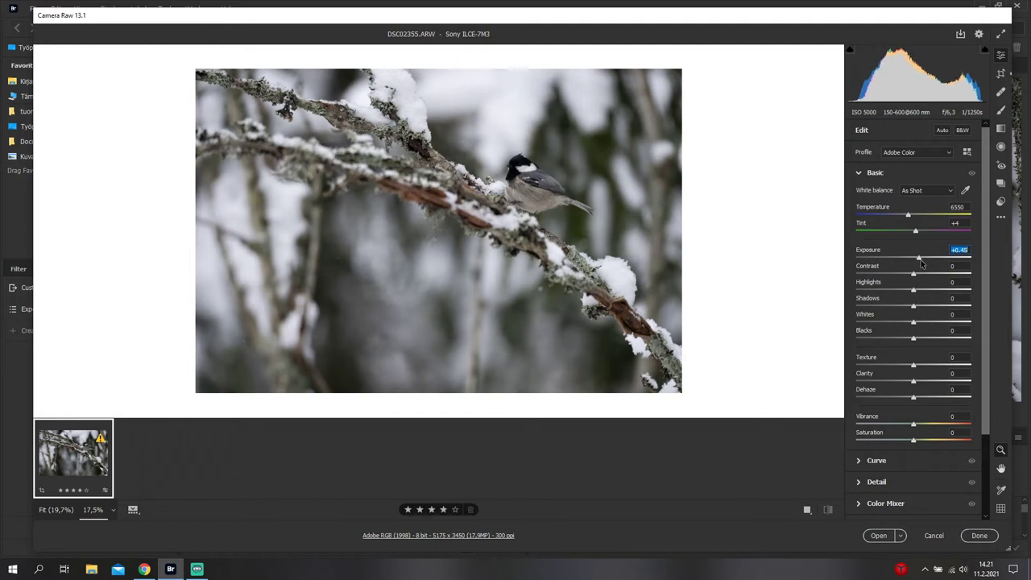
pyautogui.press('b')
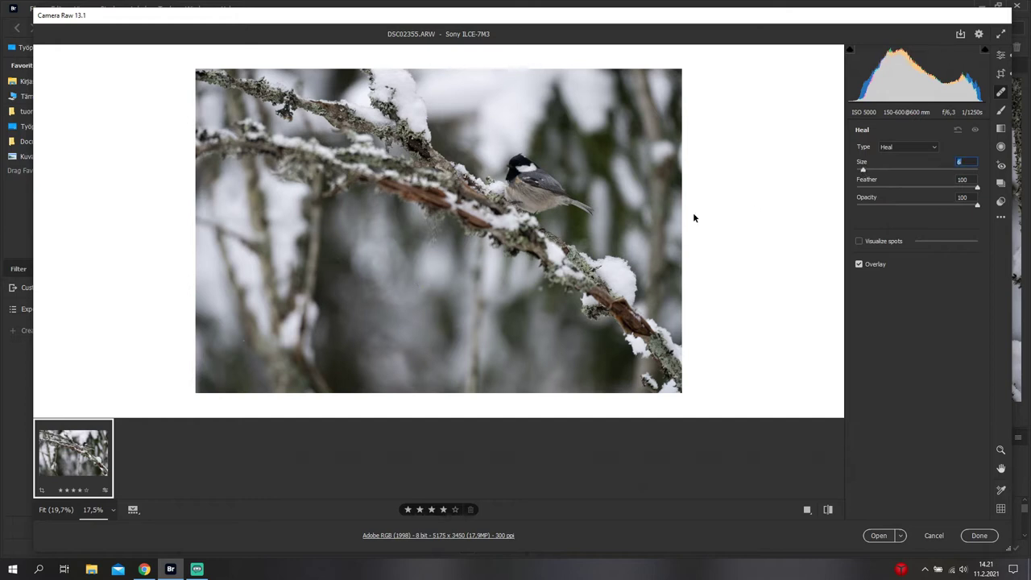
pyautogui.click(1008, 55)
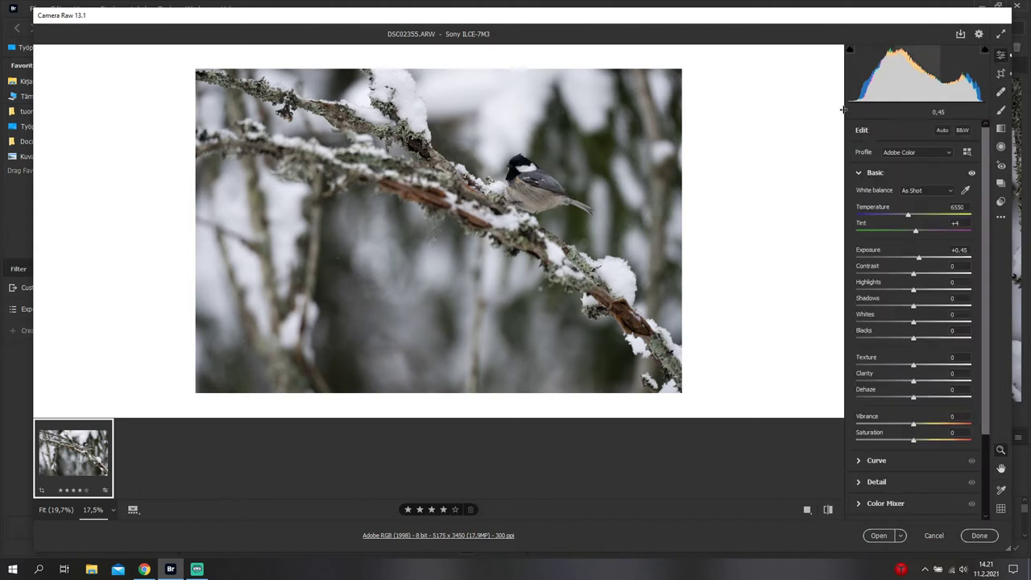
# - Heal the two small bright specks in the blurred background of the photo's lower-left area with a size 6 Heal brush
pyautogui.hotkey('ctrl', '+')
pyautogui.moveTo(304, 299); pyautogui.dragTo(534, 191)
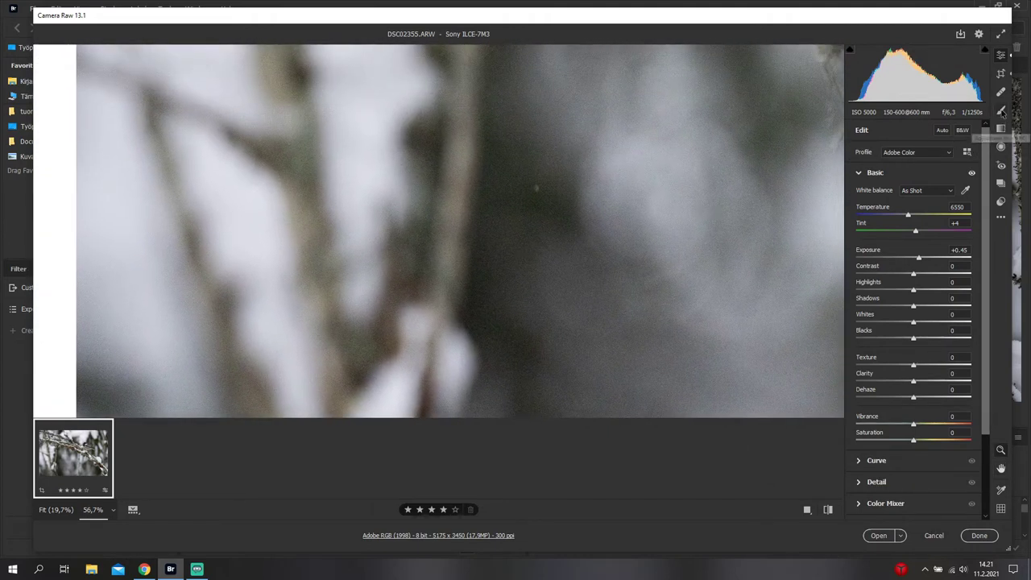
pyautogui.click(1002, 91)
pyautogui.click(537, 188)
pyautogui.moveTo(591, 250); pyautogui.dragTo(693, 124)
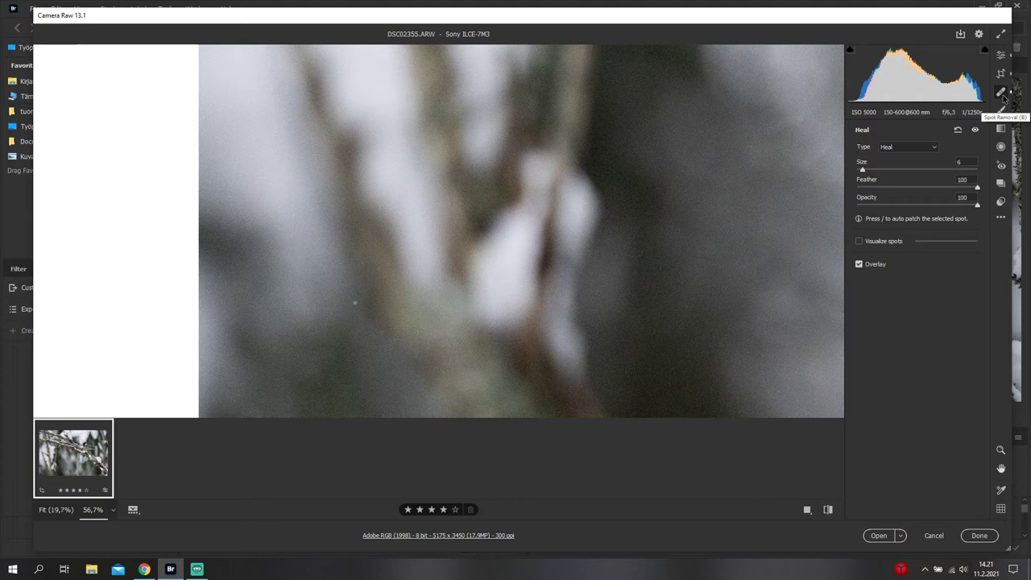
pyautogui.click(355, 305)
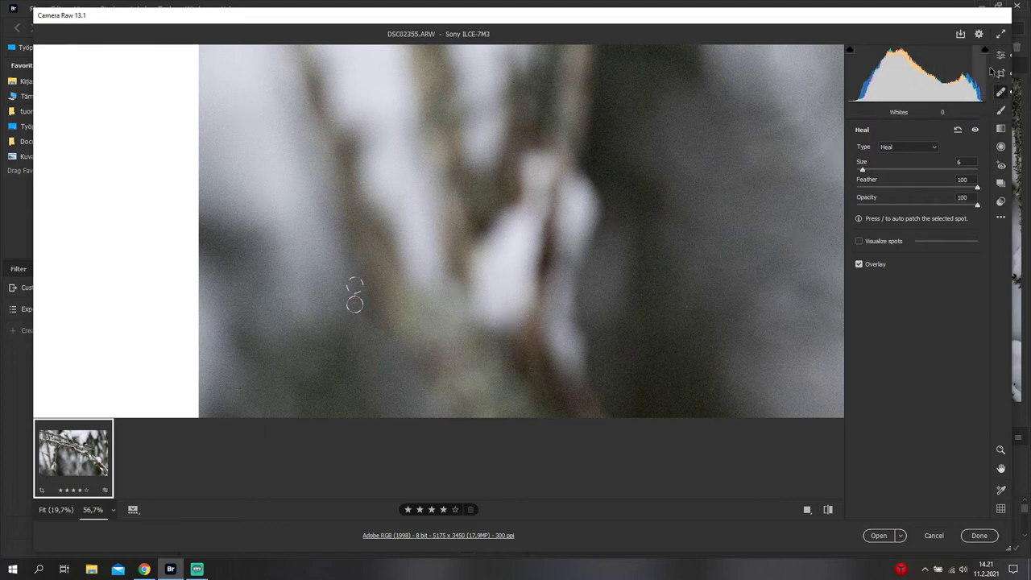
pyautogui.click(1002, 54)
# - Try to heal the pale blurry spot in the background just below the snowy branch with a size 10 Heal brush
pyautogui.scroll(-5, 699, 234)
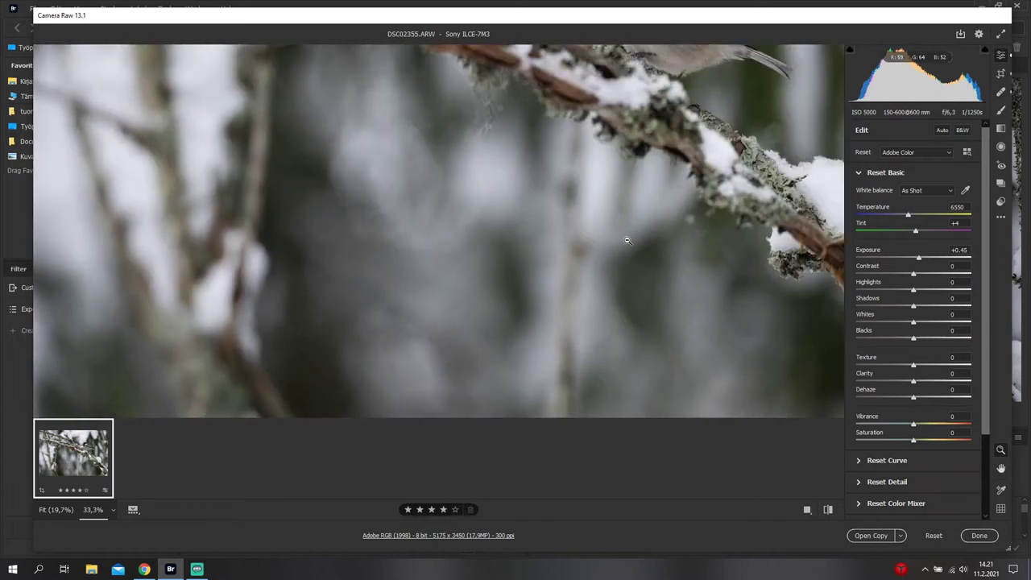
pyautogui.scroll(-1, 564, 269)
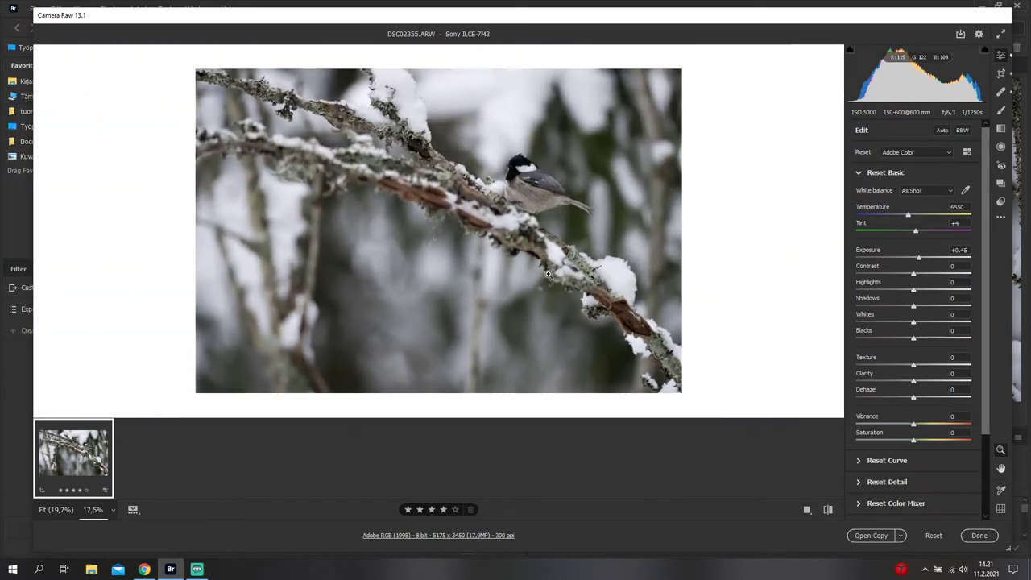
pyautogui.press('alt')
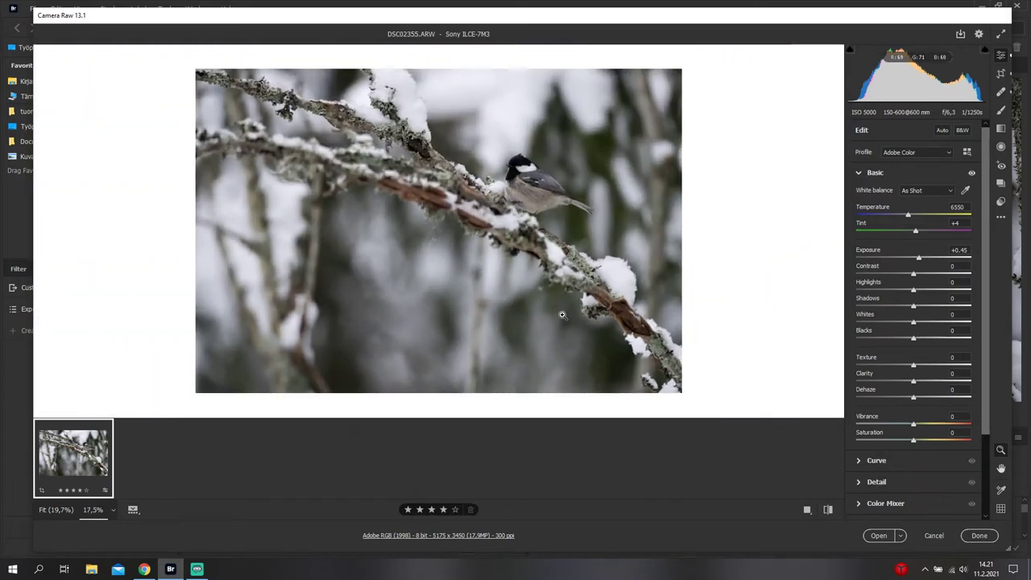
pyautogui.scroll(4, 589, 323)
pyautogui.press('alt')
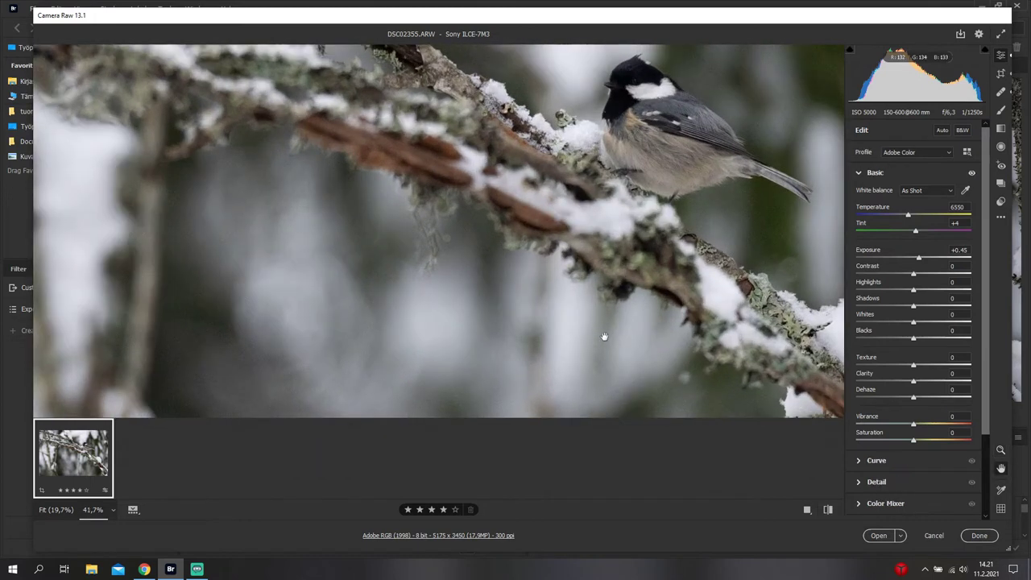
pyautogui.scroll(3, 603, 339)
pyautogui.moveTo(546, 329); pyautogui.dragTo(487, 288)
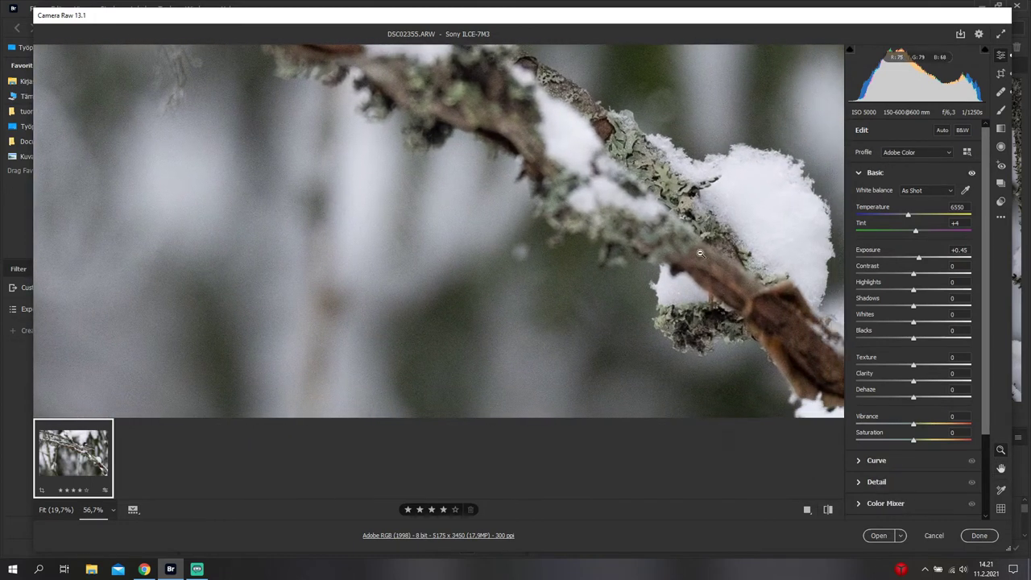
pyautogui.click(1002, 92)
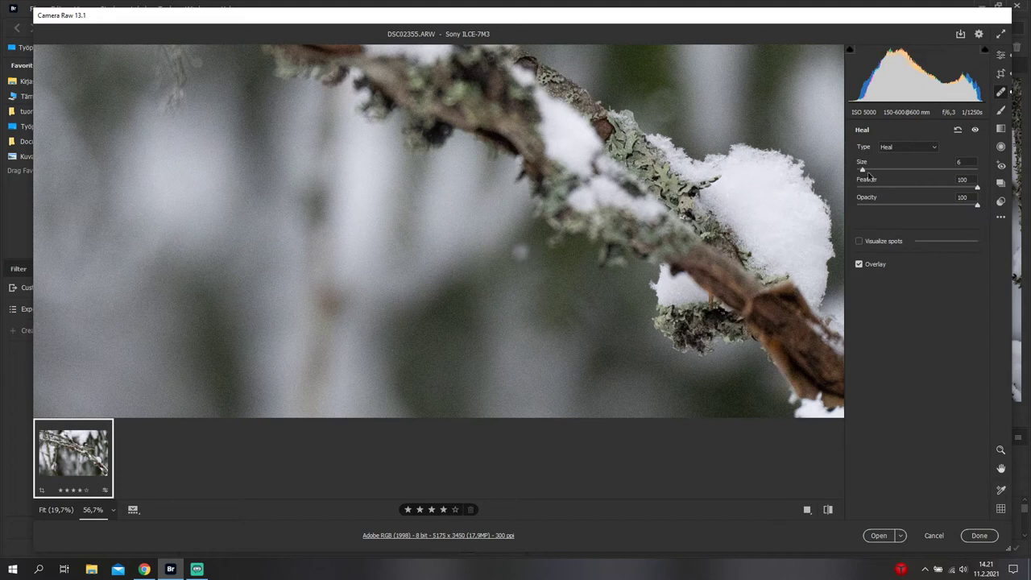
pyautogui.write('10')
pyautogui.press('Return')
pyautogui.click(520, 255)
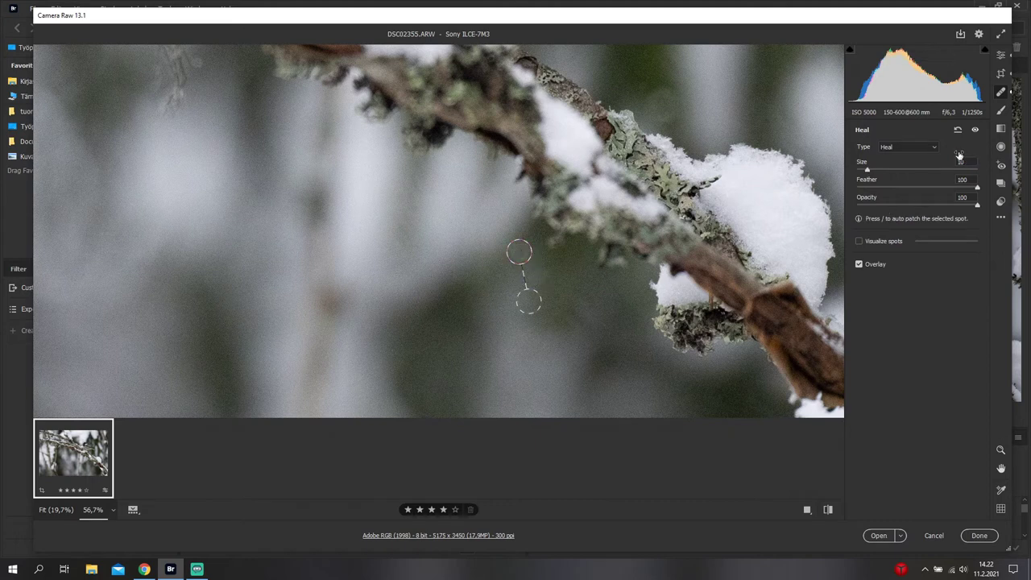
pyautogui.click(1001, 55)
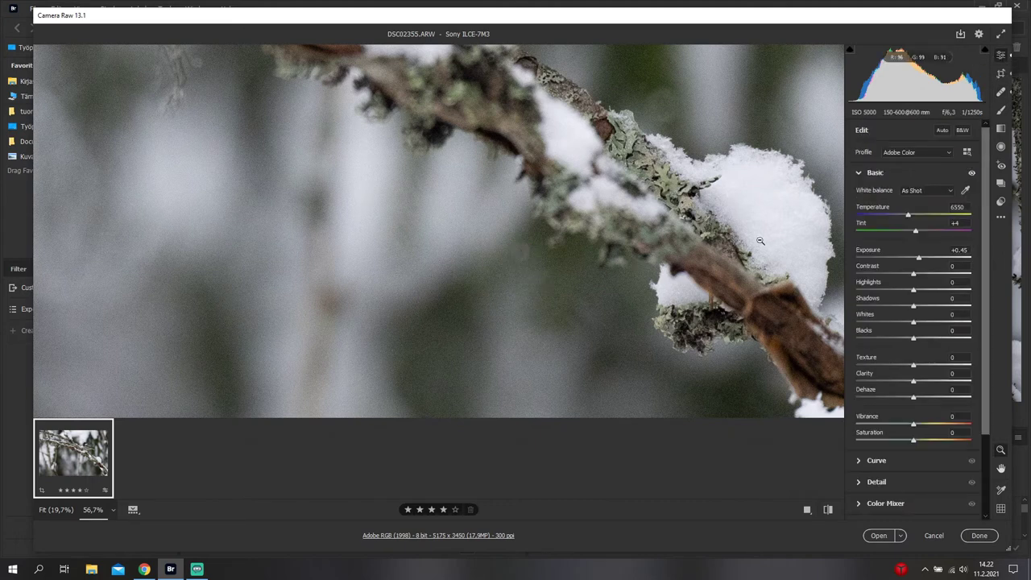
# - Heal the pale spot below the snowy branch with a size 14 Heal brush and reposition its source area
pyautogui.click(1009, 147)
pyautogui.click(1002, 111)
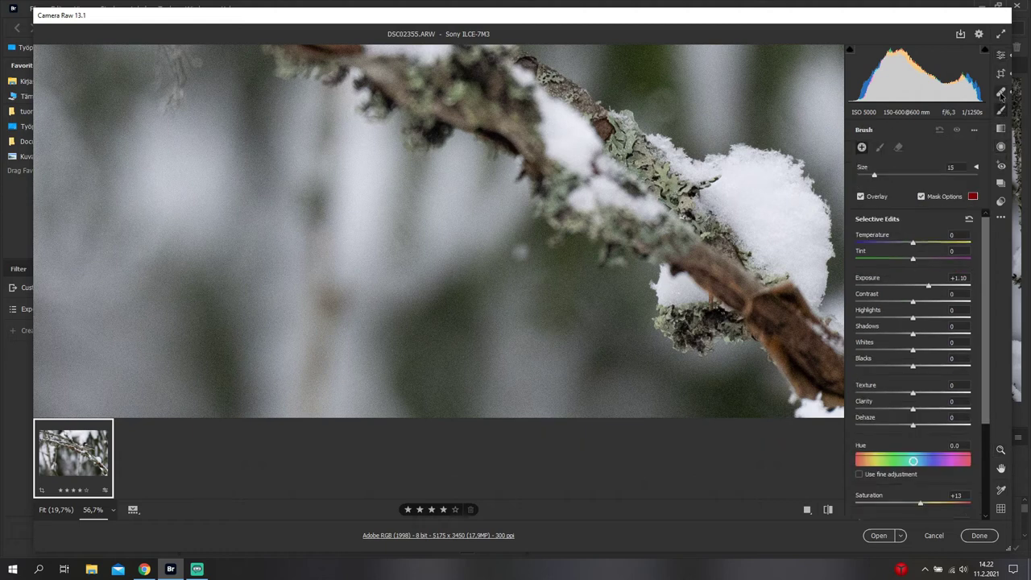
pyautogui.click(1002, 94)
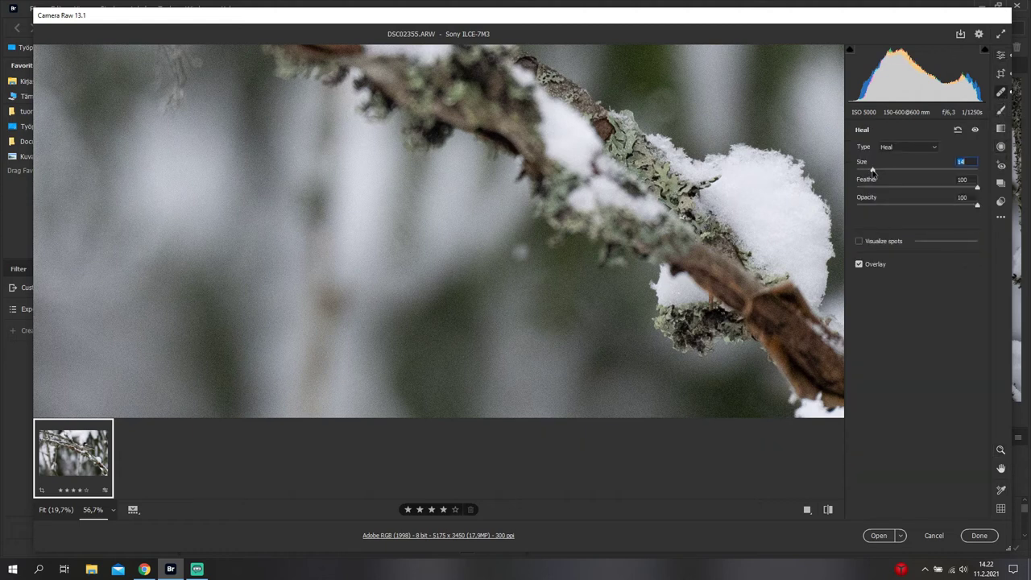
pyautogui.click(519, 254)
pyautogui.moveTo(589, 400)
pyautogui.mouseDown()
pyautogui.moveTo(560, 385)
pyautogui.moveTo(574, 309)
pyautogui.moveTo(558, 282)
pyautogui.moveTo(558, 310)
pyautogui.mouseUp()
pyautogui.click(1002, 55)
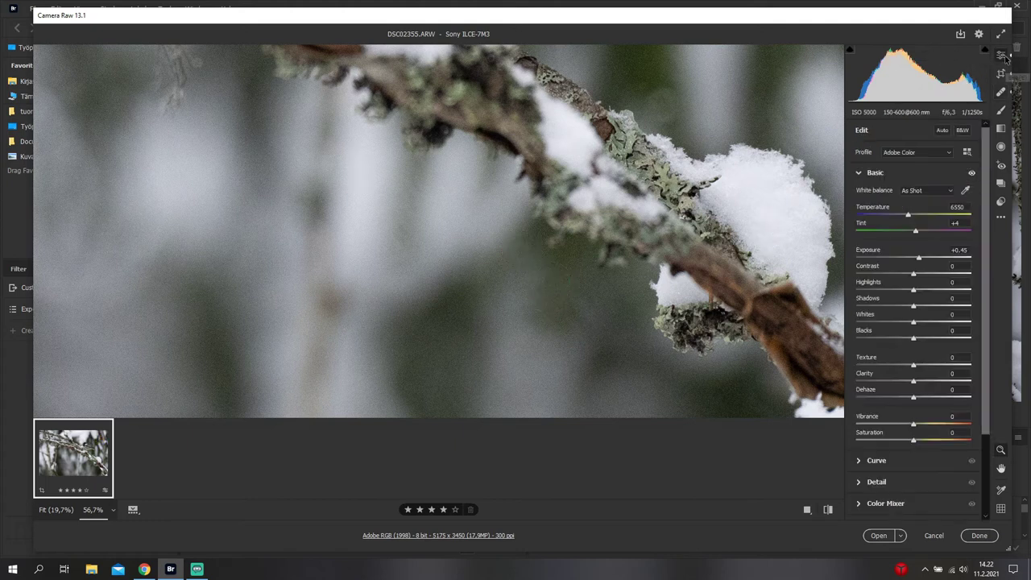
# - Draw a round radial filter on the bird and move it onto the belly and wing
pyautogui.moveTo(639, 256); pyautogui.dragTo(577, 245)
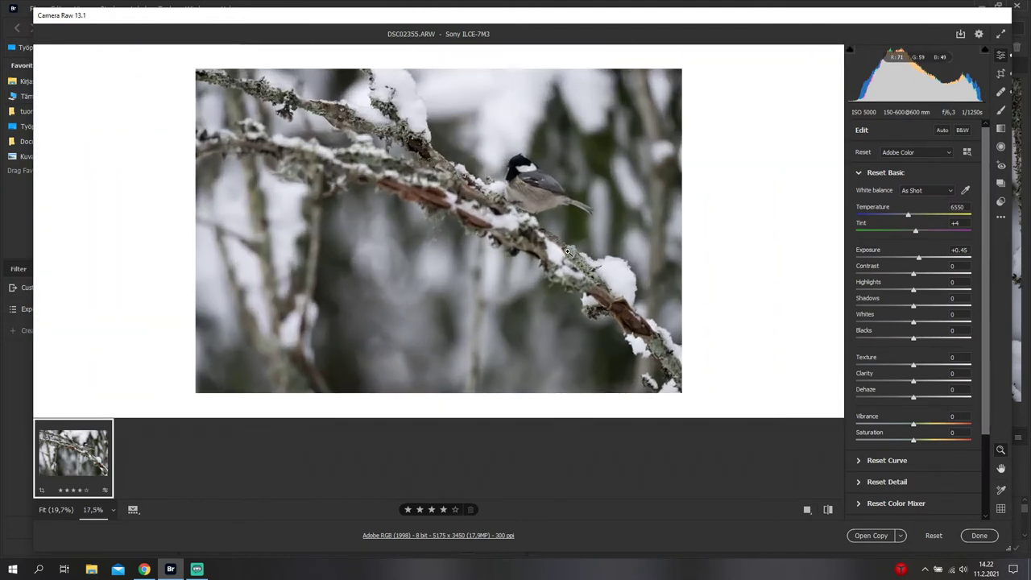
pyautogui.click(572, 233)
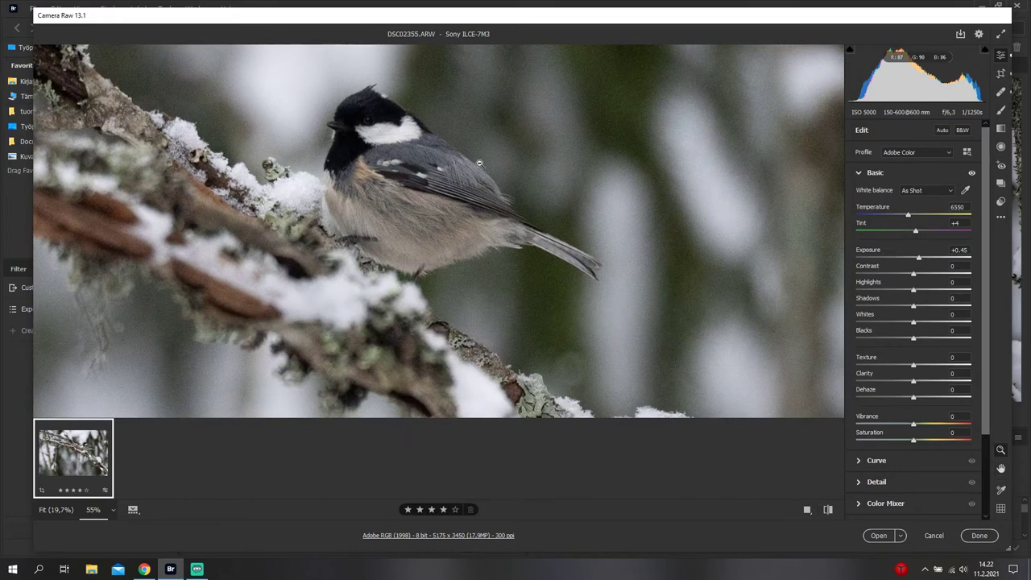
pyautogui.moveTo(480, 163); pyautogui.dragTo(562, 217)
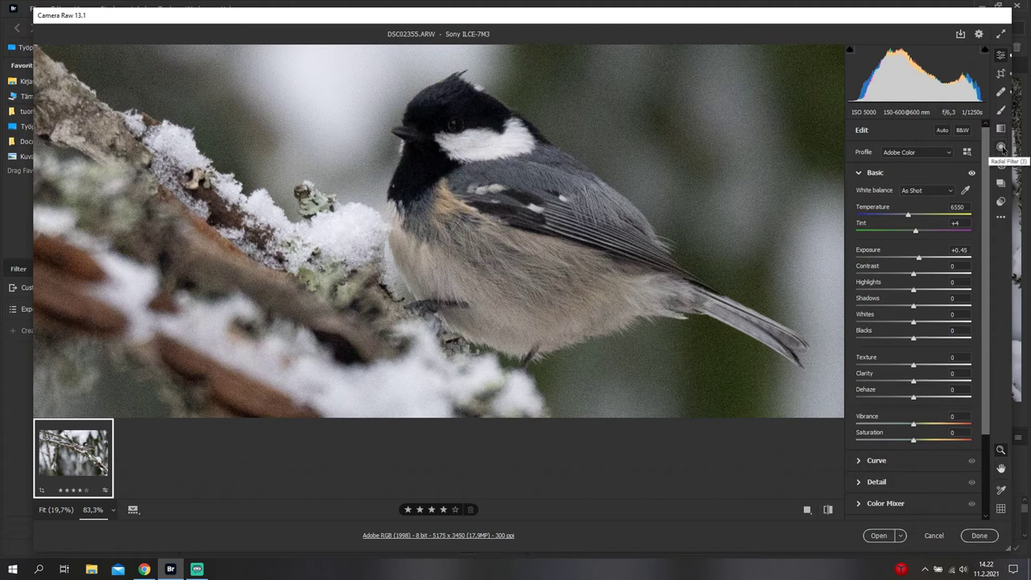
pyautogui.click(1001, 147)
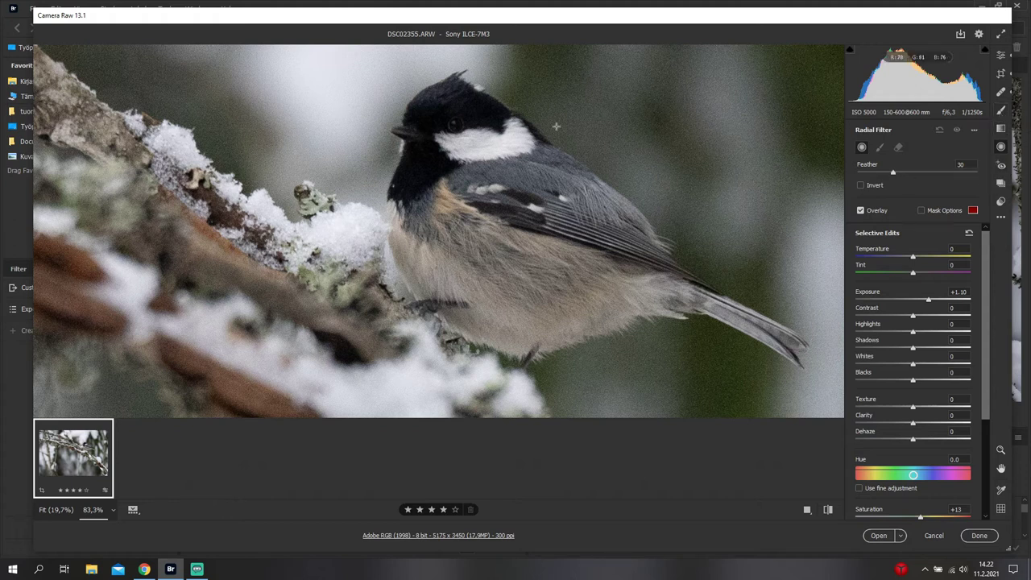
pyautogui.moveTo(496, 213); pyautogui.dragTo(592, 311)
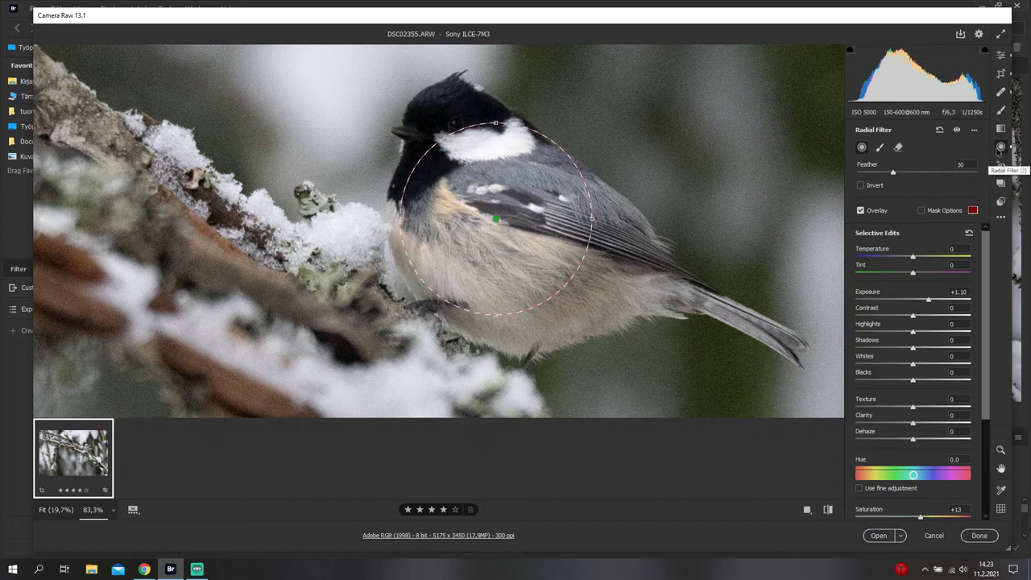
pyautogui.moveTo(437, 150); pyautogui.dragTo(471, 185)
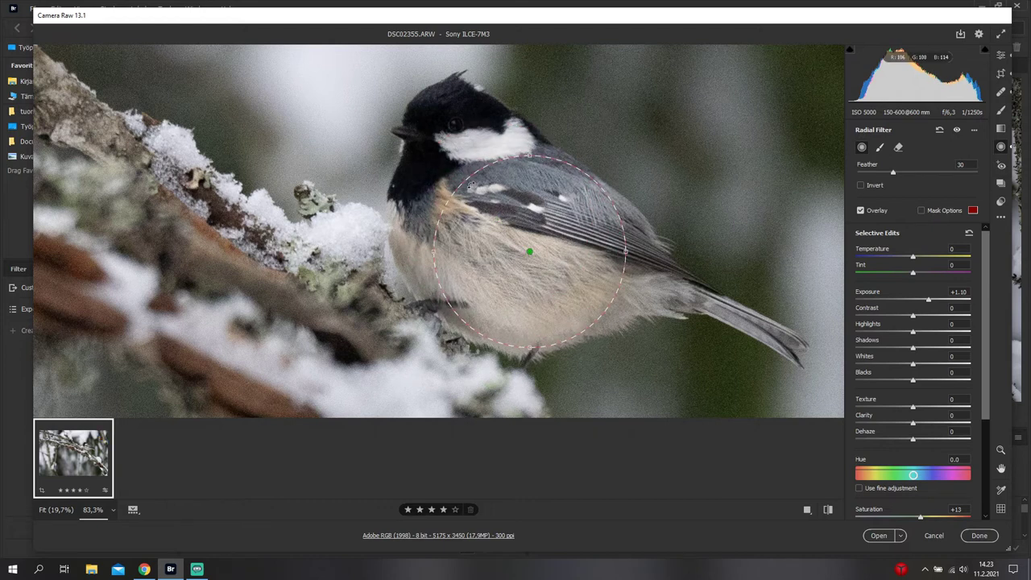
# - Reshape and reposition the radial filter to cover the bird's body, and set its exposure to +0.40
pyautogui.moveTo(527, 153); pyautogui.dragTo(548, 107)
pyautogui.moveTo(539, 222); pyautogui.dragTo(508, 201)
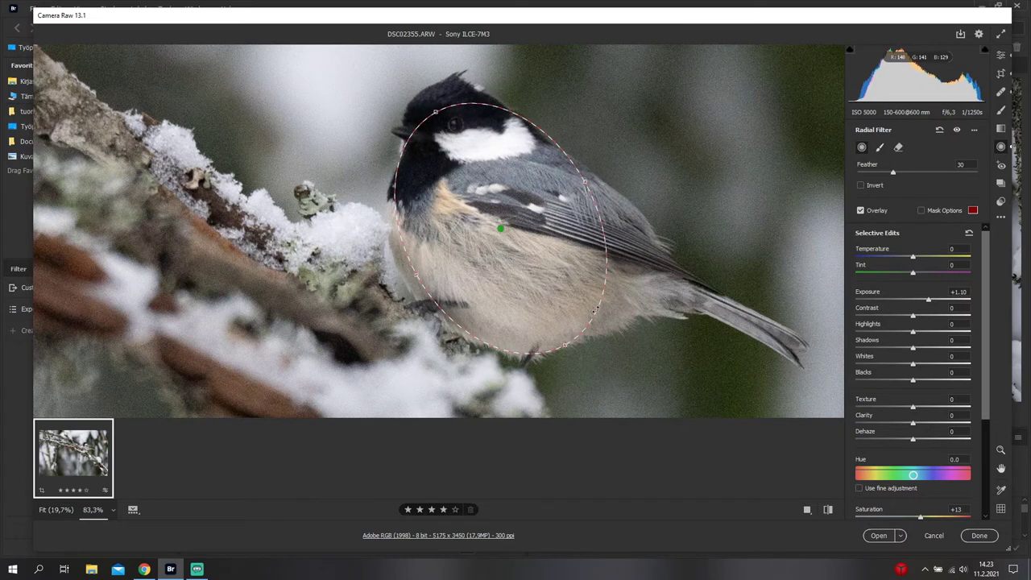
pyautogui.moveTo(566, 343); pyautogui.dragTo(566, 265)
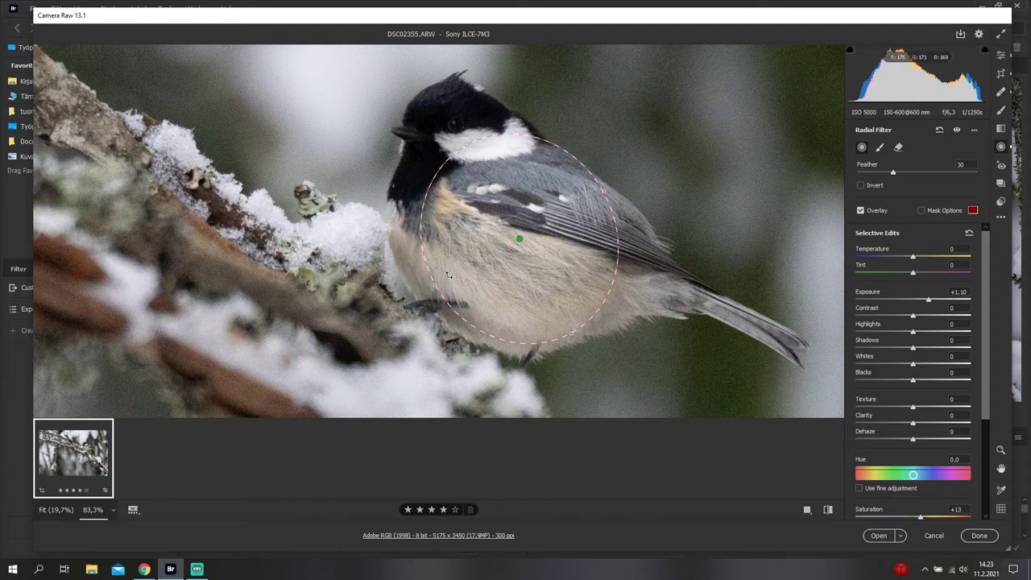
pyautogui.moveTo(487, 276); pyautogui.dragTo(481, 282)
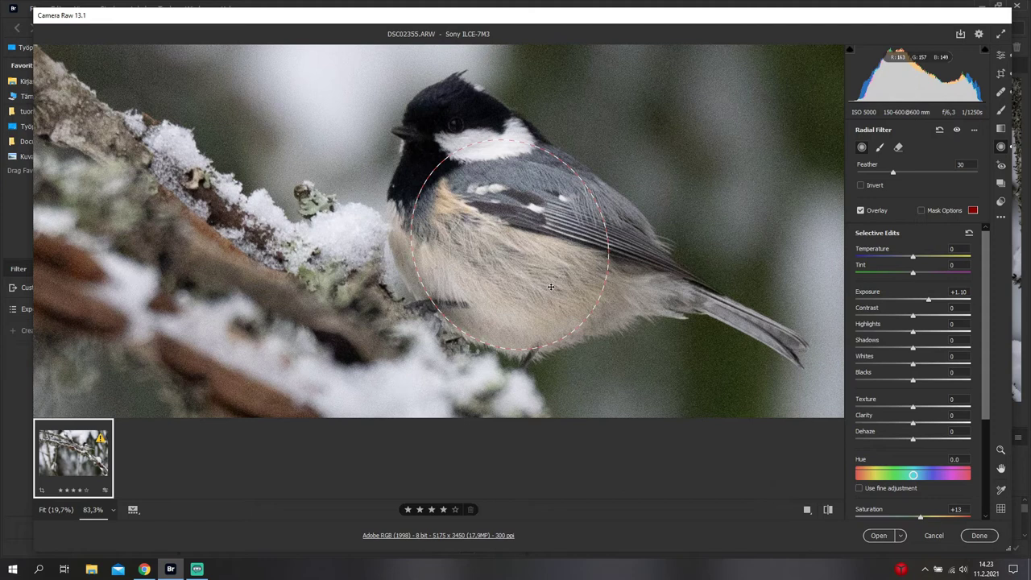
pyautogui.moveTo(554, 287); pyautogui.dragTo(565, 288)
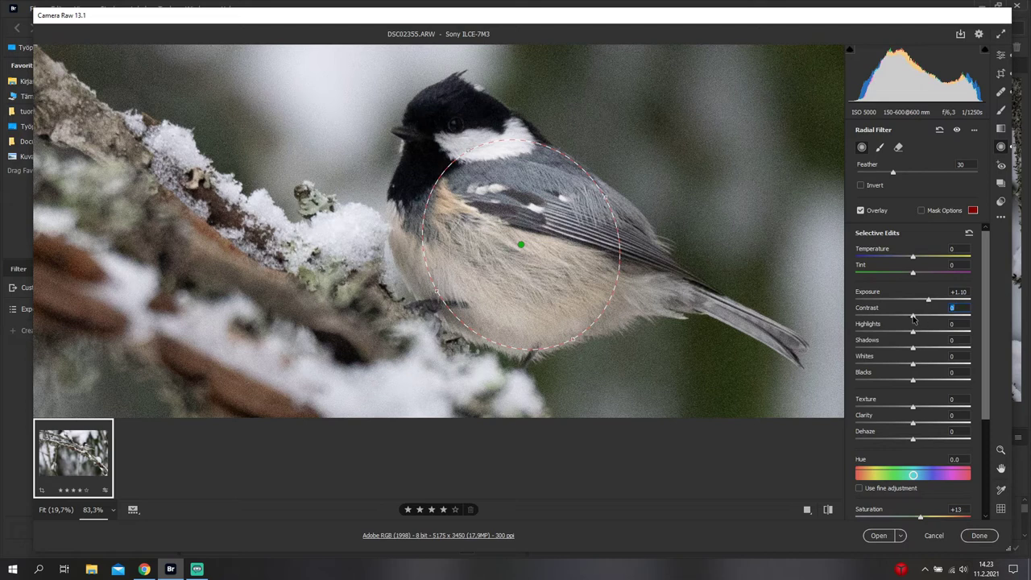
pyautogui.moveTo(931, 300); pyautogui.dragTo(921, 301)
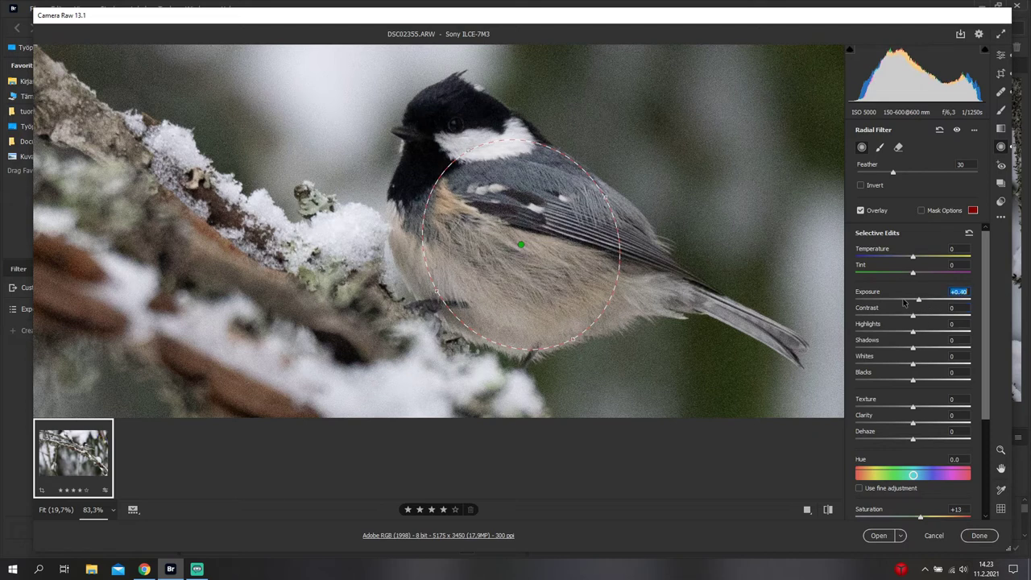
# - Add a round radial filter centred on the bird's head and white cheek, and set its exposure to +0.80
pyautogui.moveTo(442, 112); pyautogui.dragTo(483, 151)
pyautogui.moveTo(457, 78); pyautogui.dragTo(471, 86)
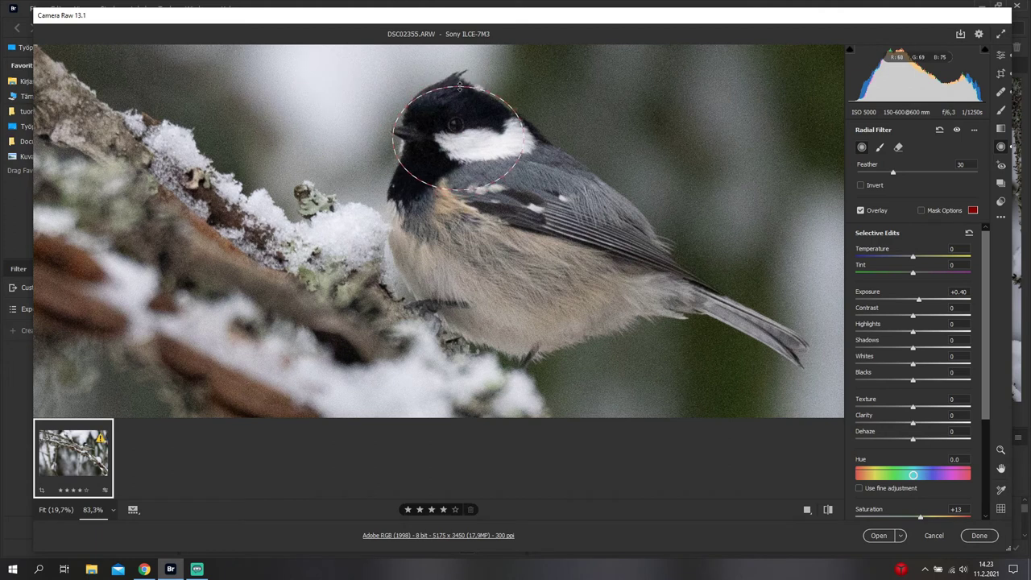
pyautogui.moveTo(458, 139); pyautogui.dragTo(481, 132)
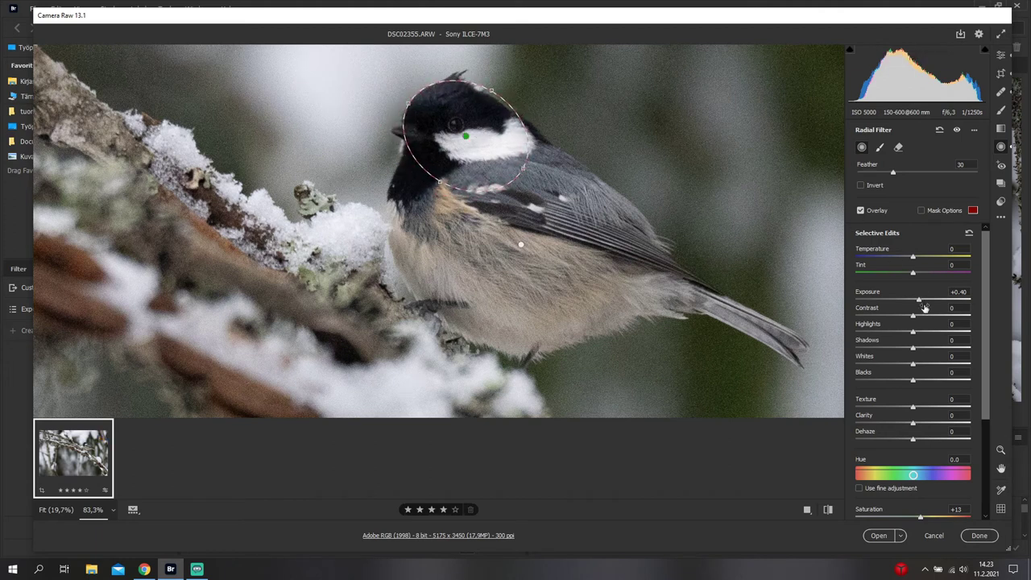
pyautogui.moveTo(918, 298); pyautogui.dragTo(923, 300)
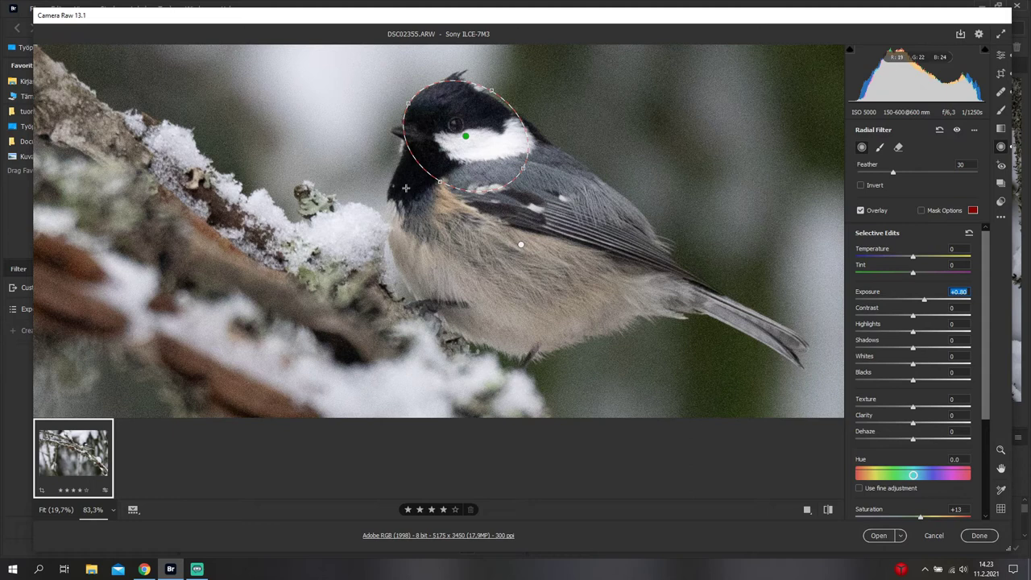
# - Add a narrow oval radial filter over the bird's black throat and set its exposure to +0.50
pyautogui.moveTo(406, 188)
pyautogui.mouseDown()
pyautogui.moveTo(430, 208)
pyautogui.moveTo(425, 229)
pyautogui.moveTo(417, 171)
pyautogui.moveTo(428, 161)
pyautogui.mouseUp()
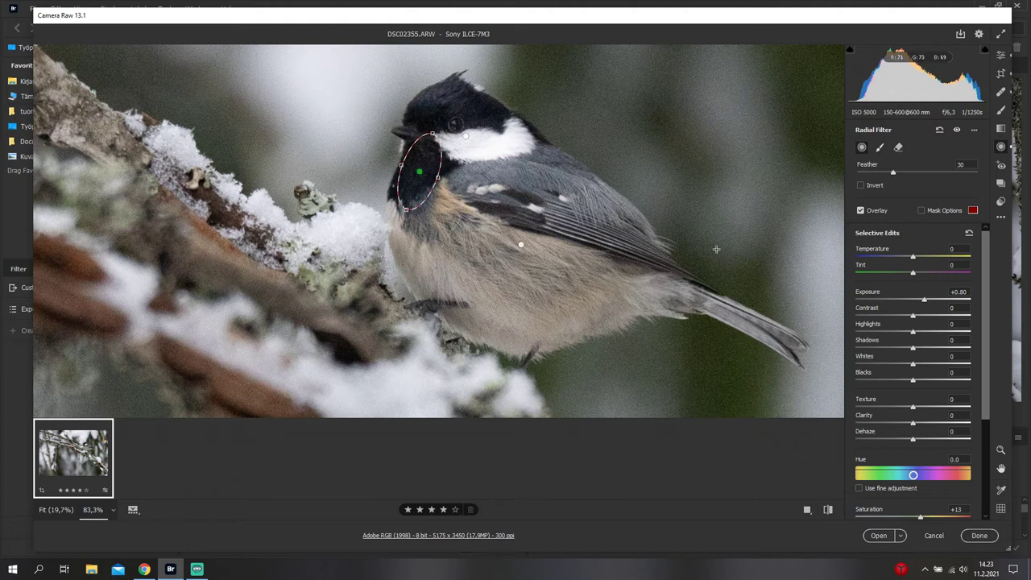
pyautogui.click(925, 303)
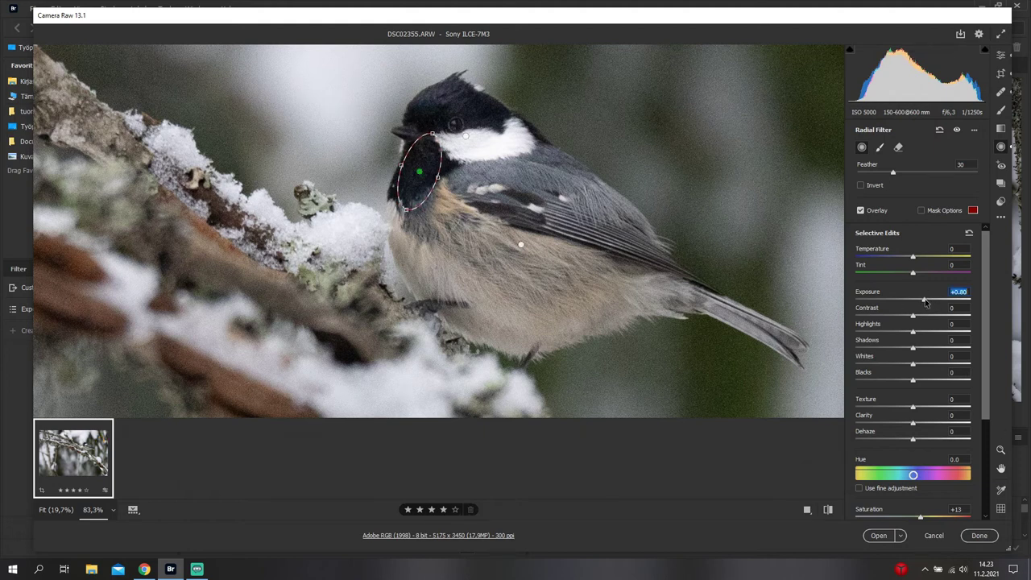
pyautogui.moveTo(925, 303); pyautogui.dragTo(920, 303)
pyautogui.moveTo(419, 182); pyautogui.dragTo(415, 178)
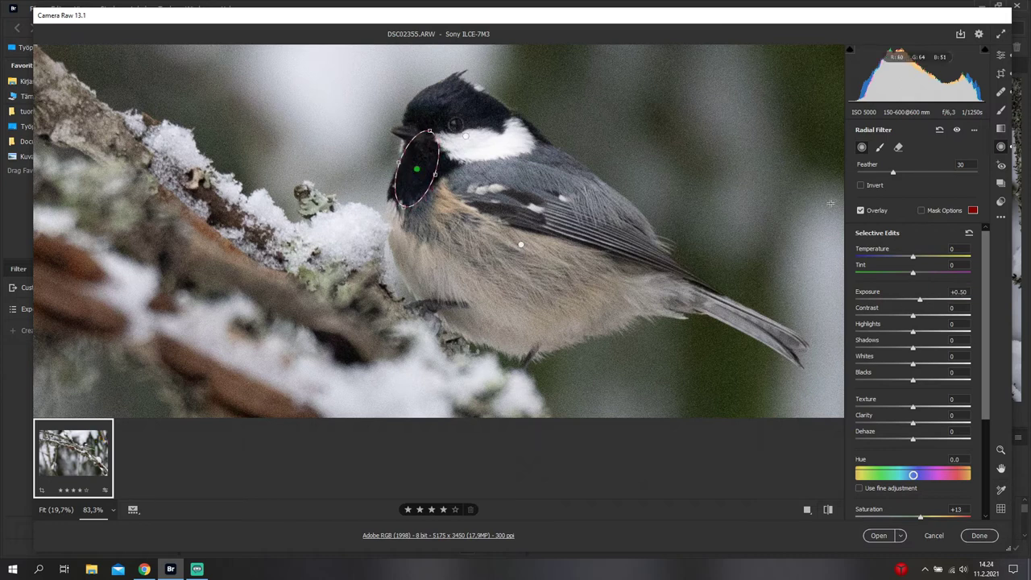
# - Compare the edited photo of the bird with its default settings, and fit the whole image in view
pyautogui.click(1001, 54)
pyautogui.scroll(-3, 746, 242)
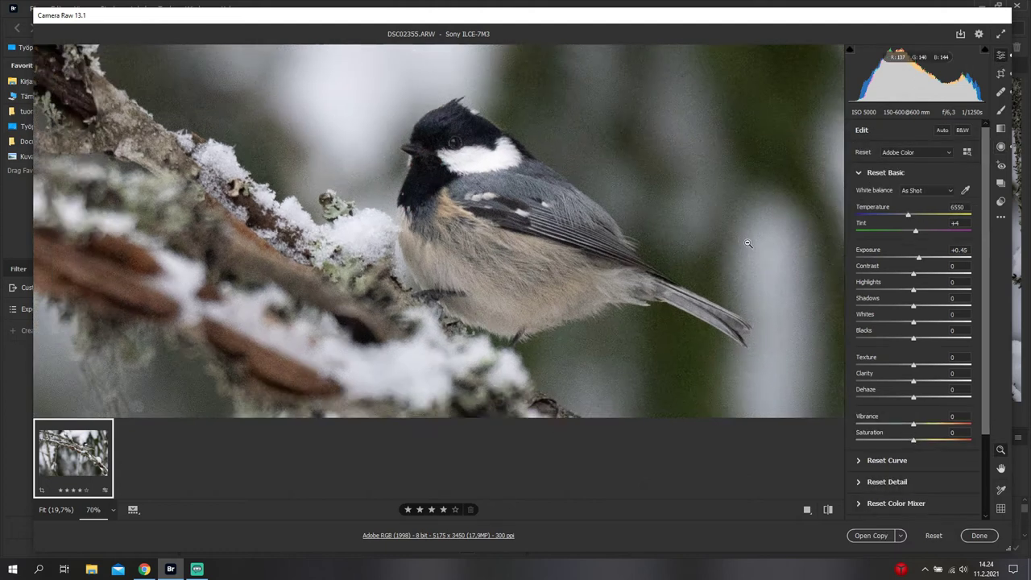
pyautogui.click(828, 510)
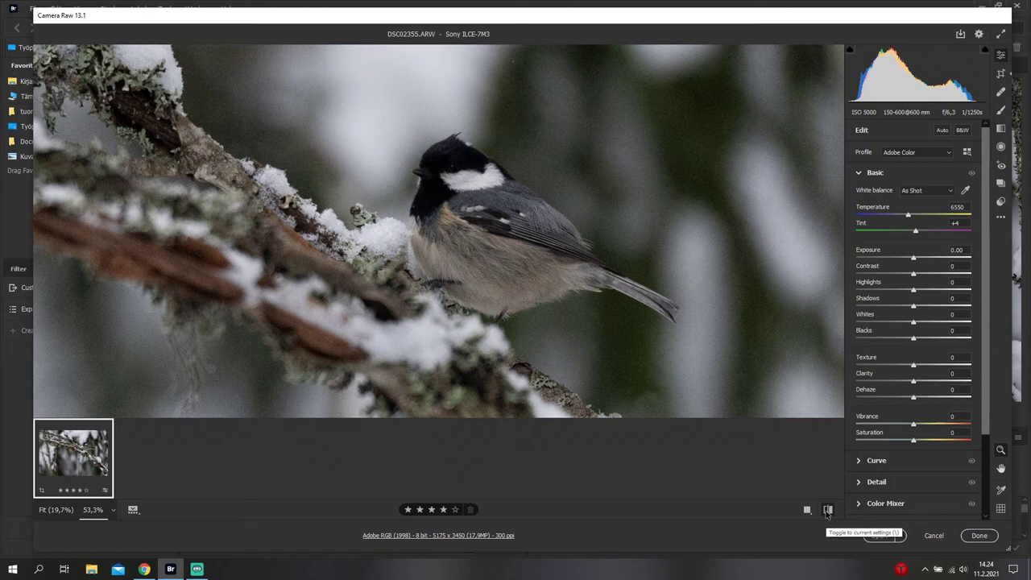
pyautogui.click(828, 510)
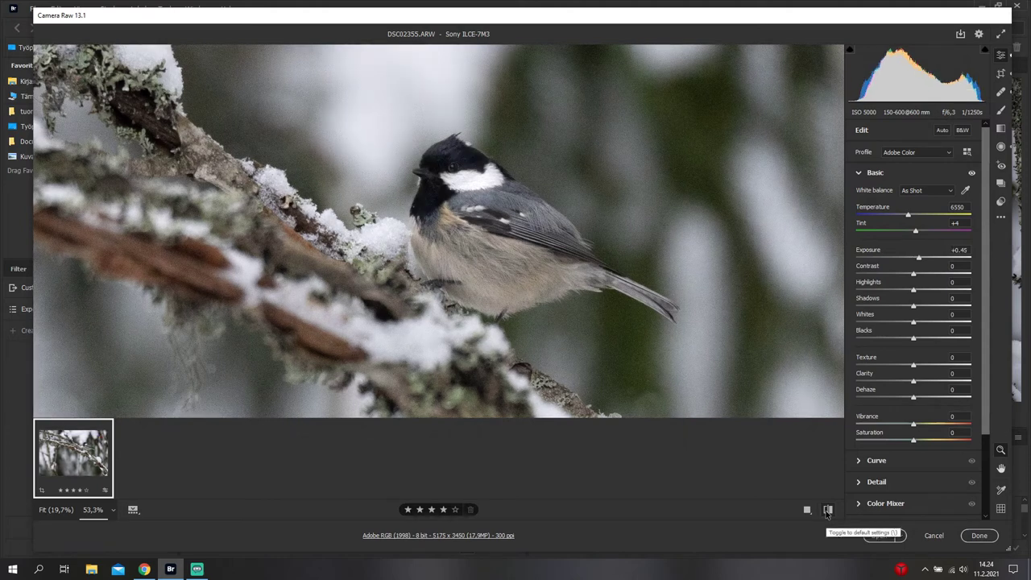
pyautogui.hotkey('ctrl', '0')
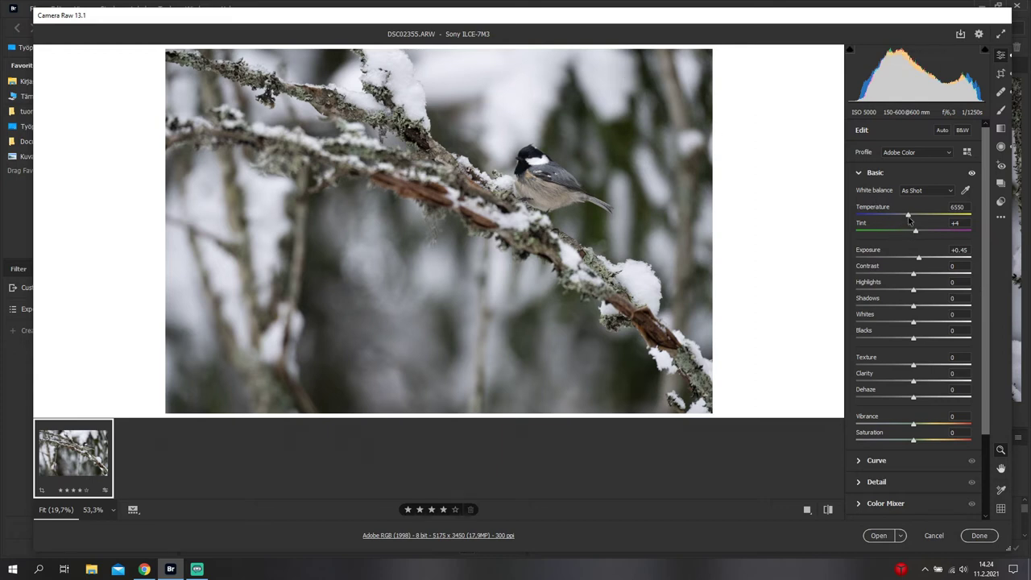
# - Try the Default background color around the photo and set it back to White
pyautogui.rightClick(766, 106)
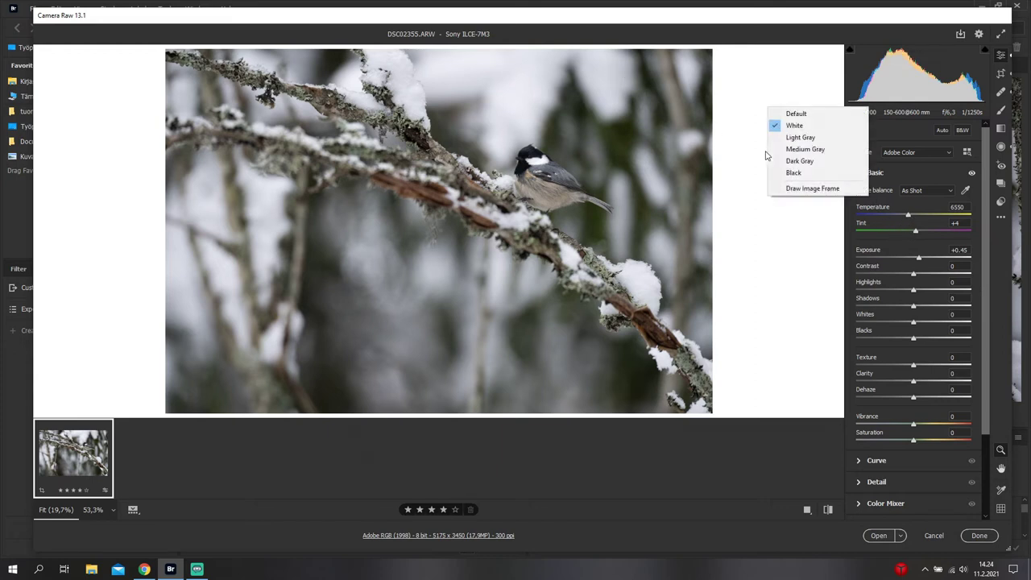
pyautogui.click(802, 112)
pyautogui.rightClick(779, 117)
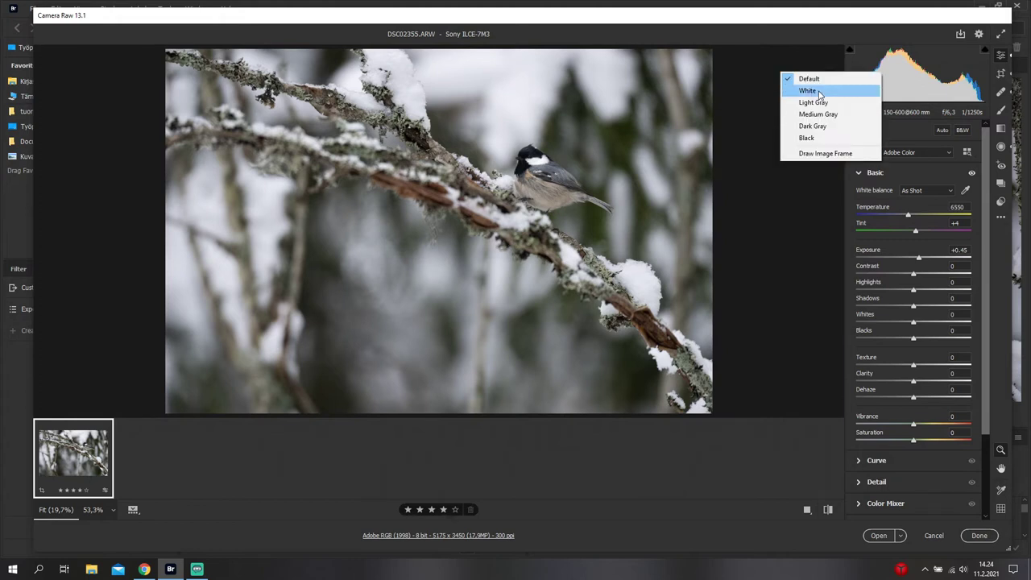
pyautogui.click(752, 108)
pyautogui.rightClick(753, 108)
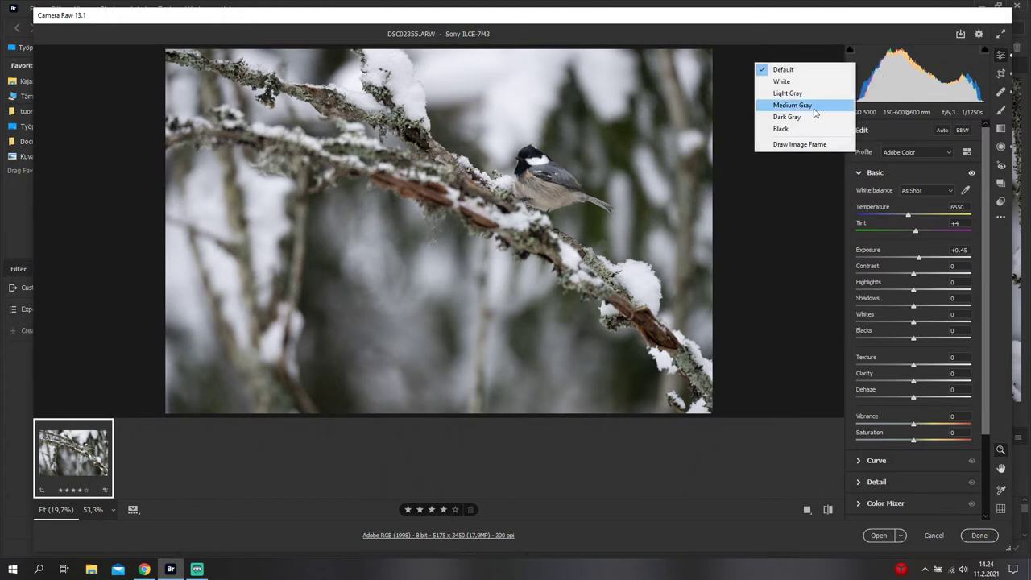
pyautogui.click(798, 83)
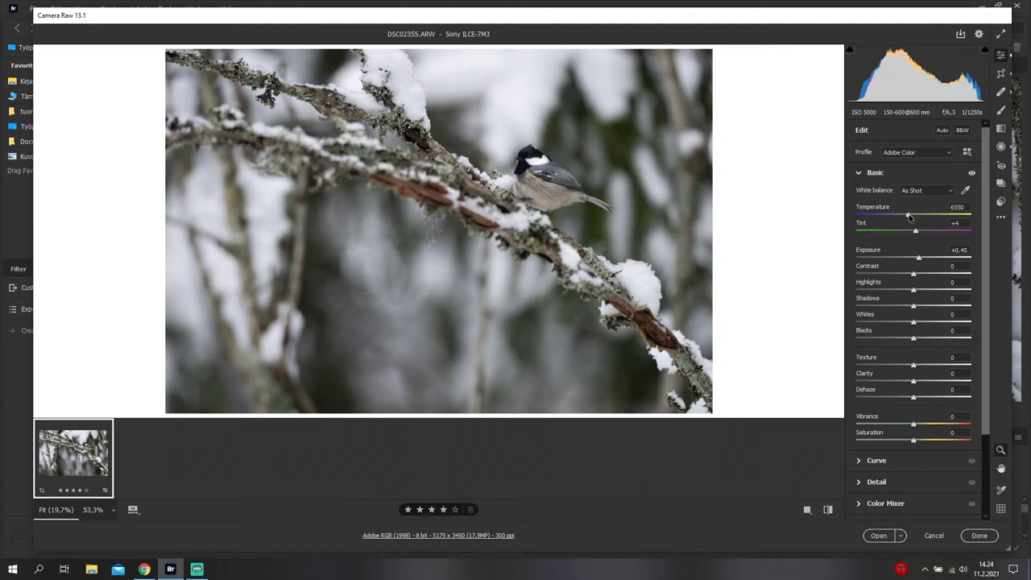
# - Set the photo's Texture to +4, Dehaze to +2, Vibrance to +7 and Saturation to +5
pyautogui.moveTo(909, 218); pyautogui.dragTo(910, 219)
pyautogui.moveTo(915, 400); pyautogui.dragTo(917, 400)
pyautogui.click(914, 368)
pyautogui.moveTo(914, 368); pyautogui.dragTo(916, 370)
pyautogui.moveTo(914, 426); pyautogui.dragTo(916, 428)
pyautogui.moveTo(914, 442); pyautogui.dragTo(916, 441)
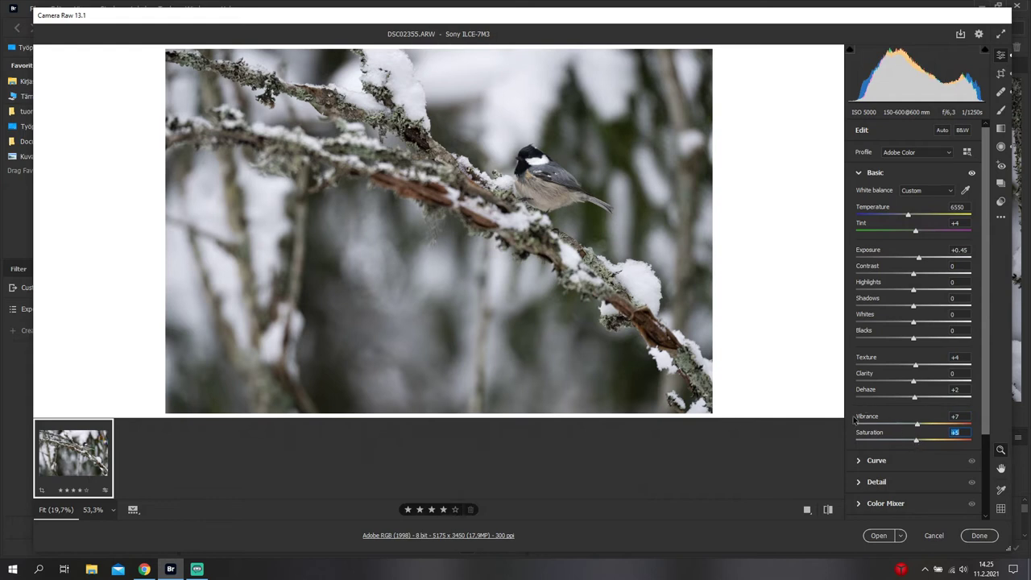
pyautogui.click(858, 174)
pyautogui.click(859, 195)
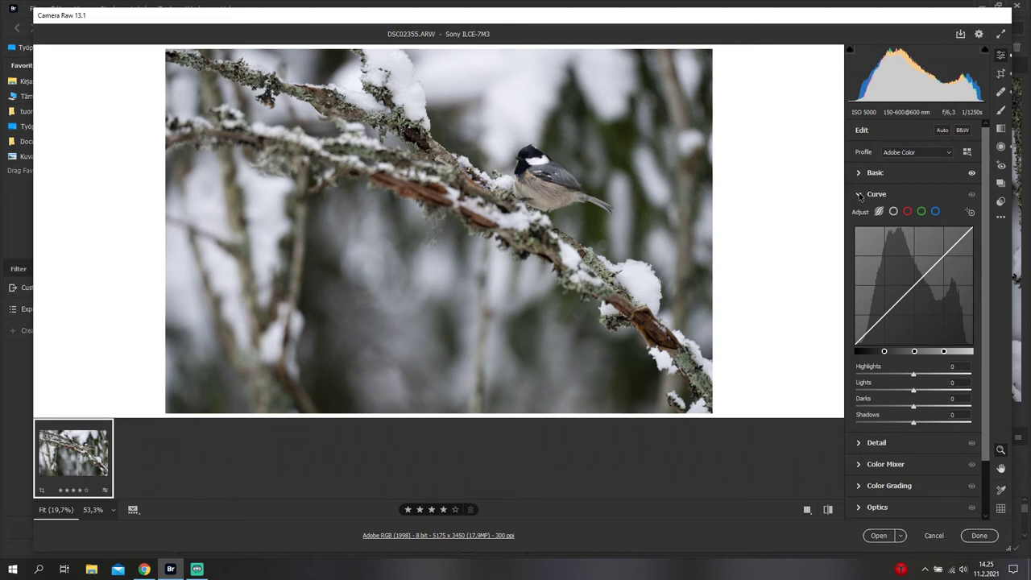
pyautogui.click(859, 195)
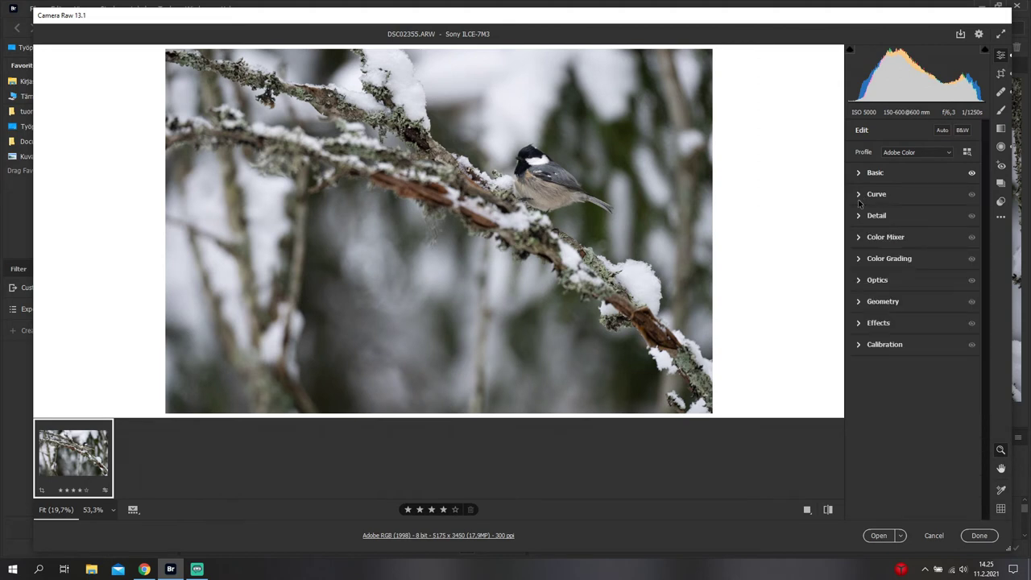
# - Try strong noise reduction on a close view of the bird and settle on a Noise Reduction value of 20
pyautogui.click(858, 217)
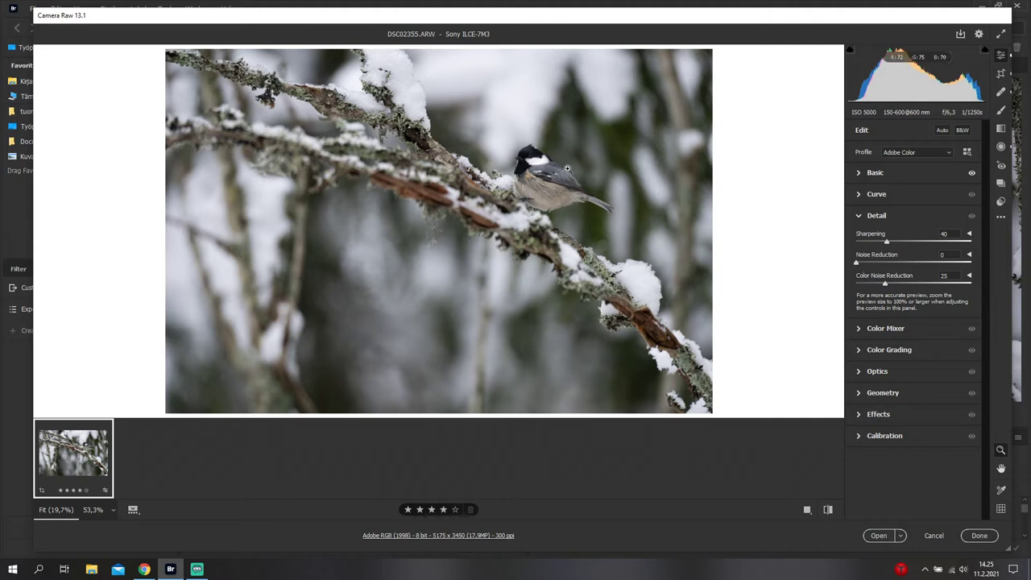
pyautogui.click(513, 152)
pyautogui.moveTo(529, 315); pyautogui.dragTo(529, 239)
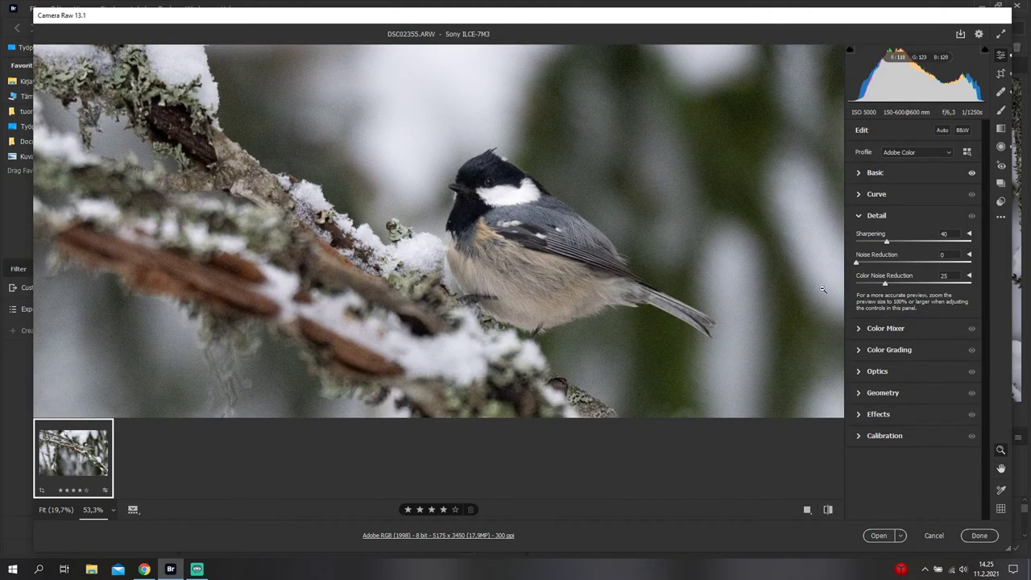
pyautogui.moveTo(873, 264); pyautogui.dragTo(970, 276)
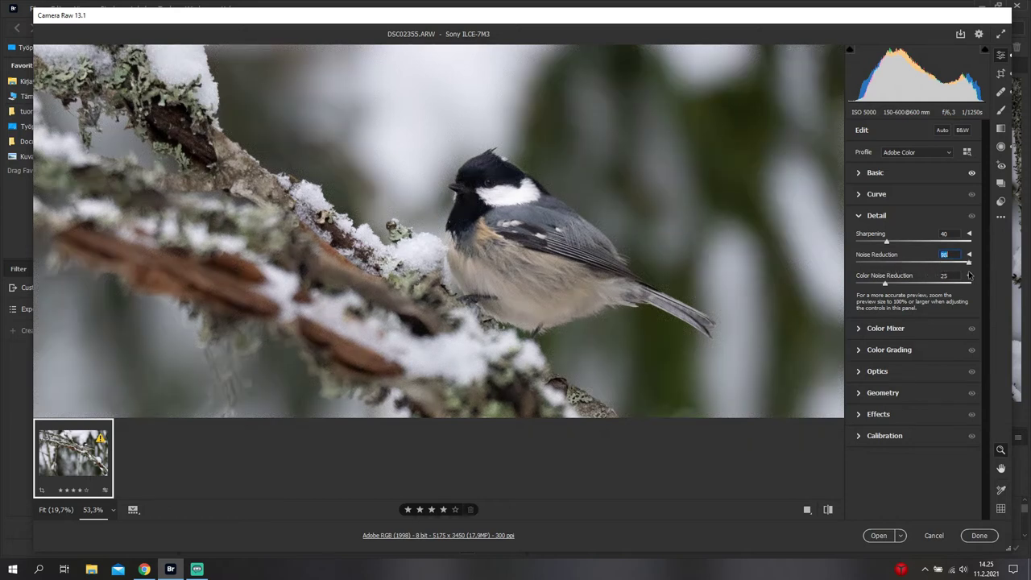
pyautogui.moveTo(888, 271); pyautogui.dragTo(874, 274)
pyautogui.press('alt')
pyautogui.moveTo(874, 267); pyautogui.dragTo(881, 268)
pyautogui.moveTo(879, 265); pyautogui.dragTo(879, 266)
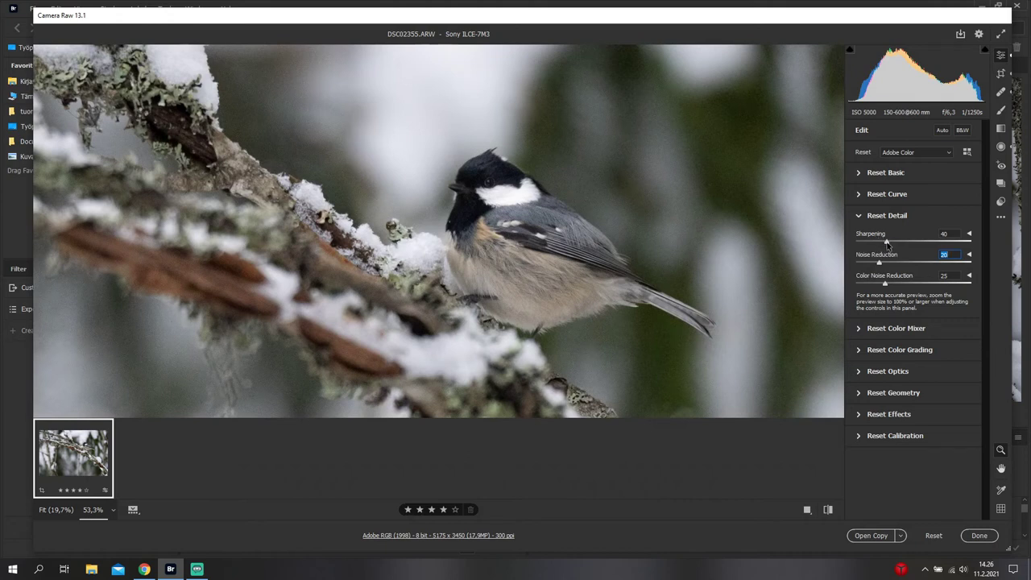
# - Set Sharpening to 35 and keep Noise Reduction at 20
pyautogui.moveTo(888, 243); pyautogui.dragTo(878, 263)
pyautogui.moveTo(880, 264); pyautogui.dragTo(880, 263)
pyautogui.press('alt')
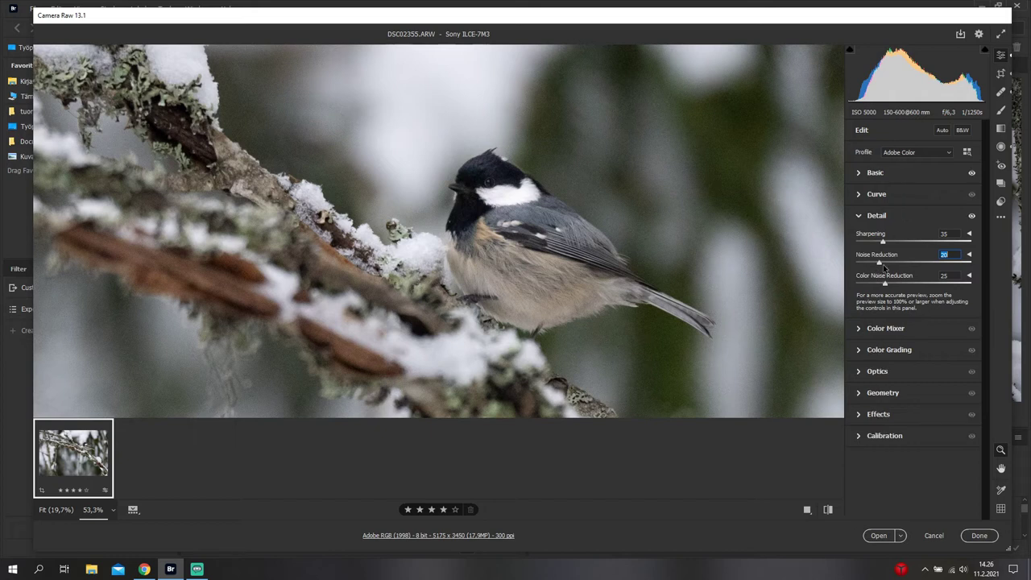
pyautogui.click(861, 216)
pyautogui.click(860, 238)
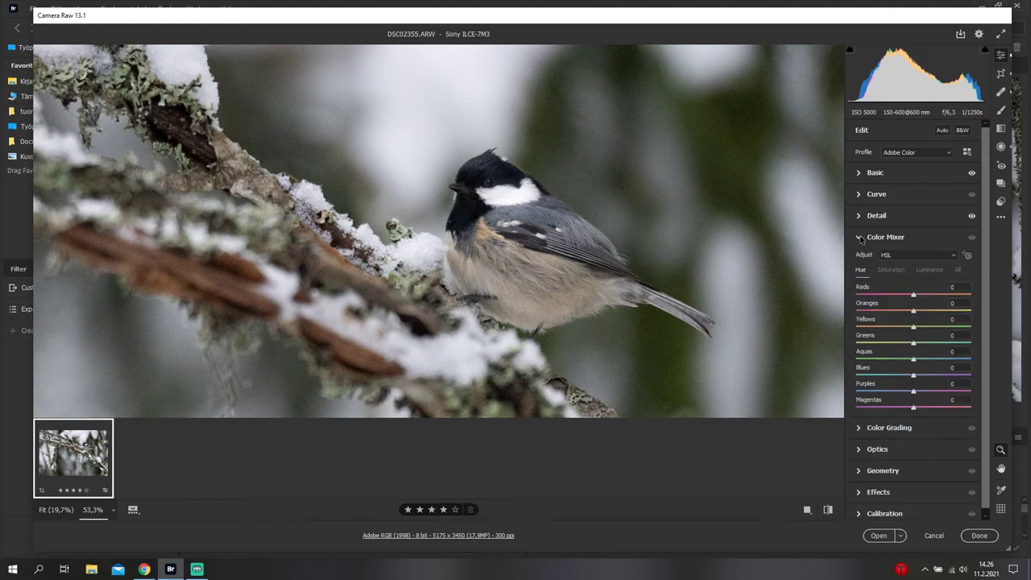
pyautogui.hotkey('ctrl', '0')
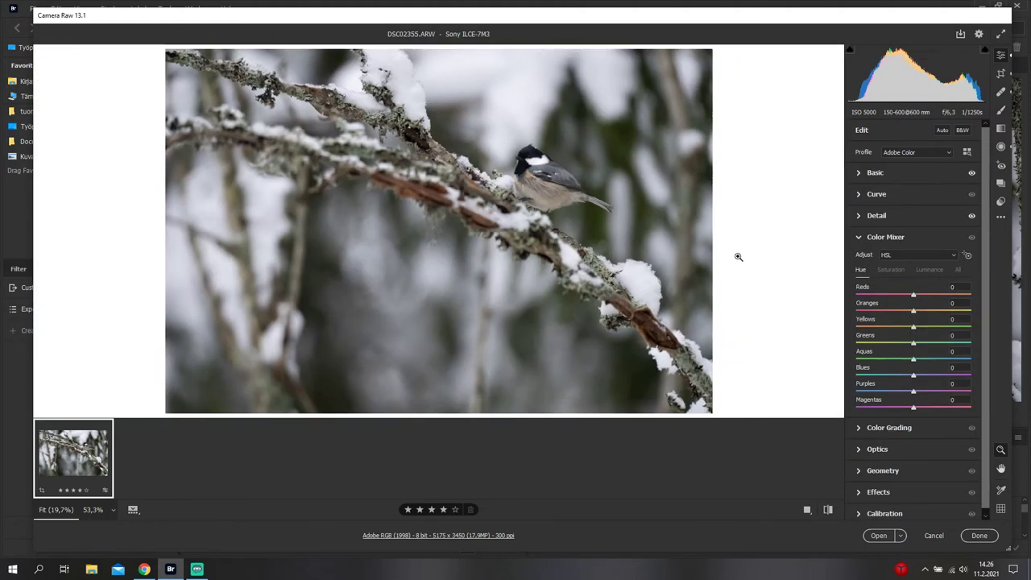
pyautogui.click(860, 238)
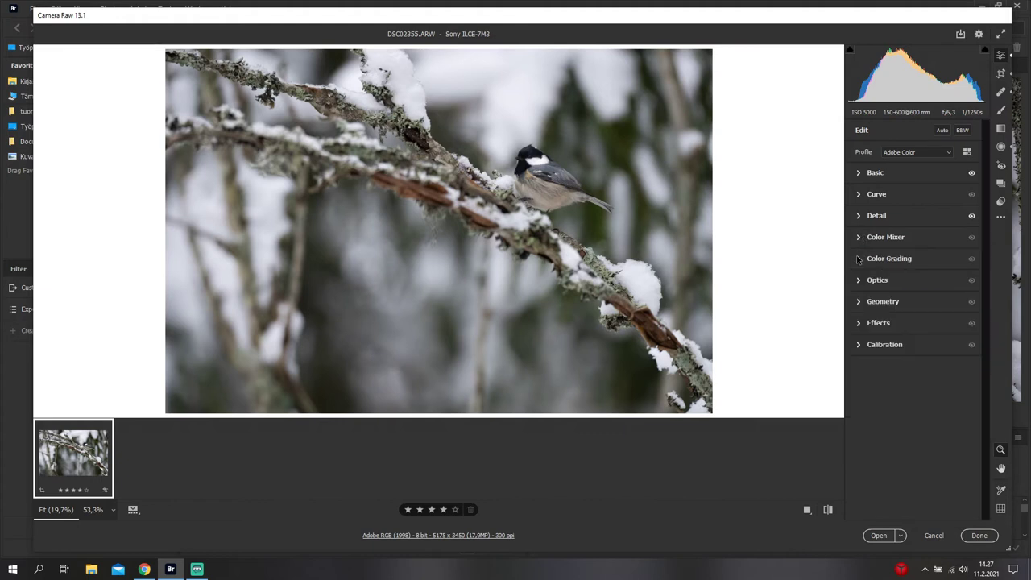
# - Color grade the shadows with hue 0, saturation 7 and luminance 12, and give the highlights a faint warm yellow tint
pyautogui.click(860, 260)
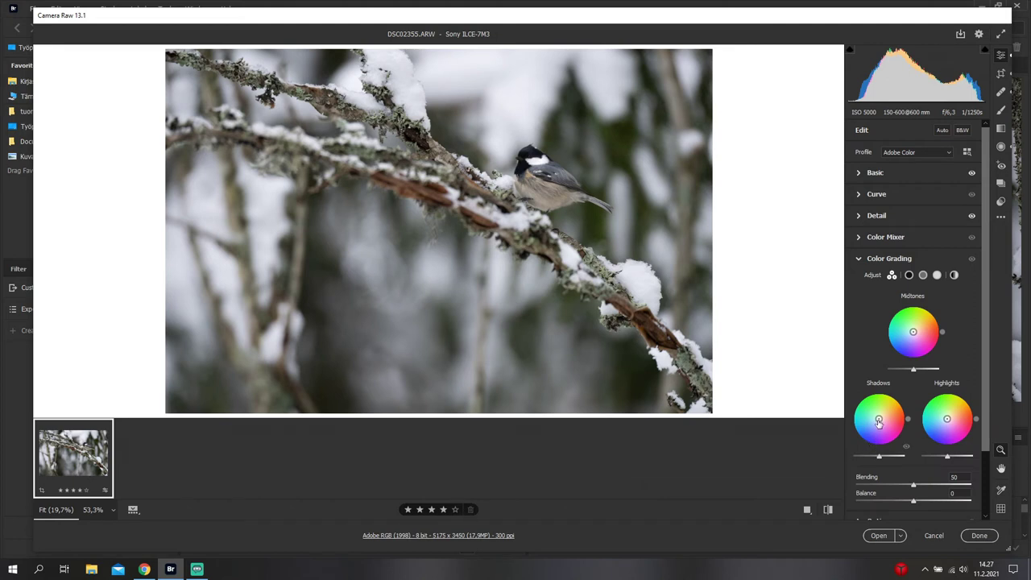
pyautogui.moveTo(880, 419); pyautogui.dragTo(882, 418)
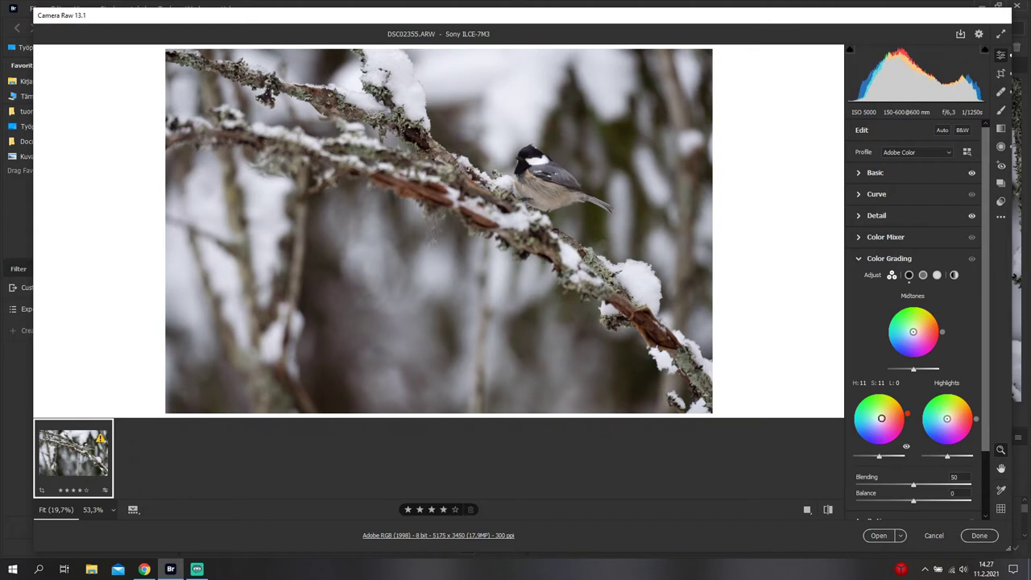
pyautogui.moveTo(882, 418); pyautogui.dragTo(882, 419)
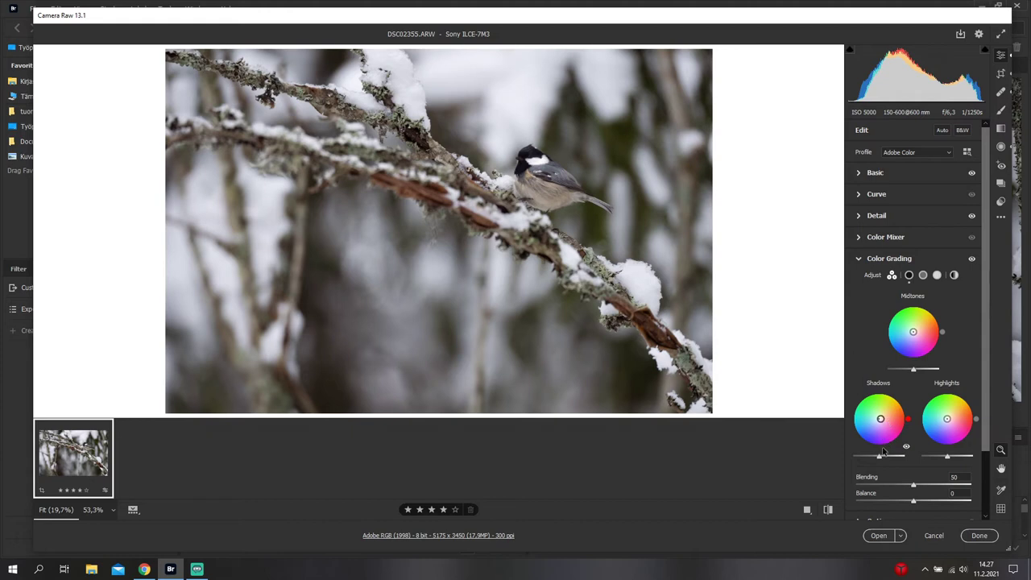
pyautogui.moveTo(881, 457)
pyautogui.mouseDown()
pyautogui.moveTo(891, 461)
pyautogui.moveTo(880, 465)
pyautogui.mouseUp()
pyautogui.moveTo(880, 465); pyautogui.dragTo(881, 464)
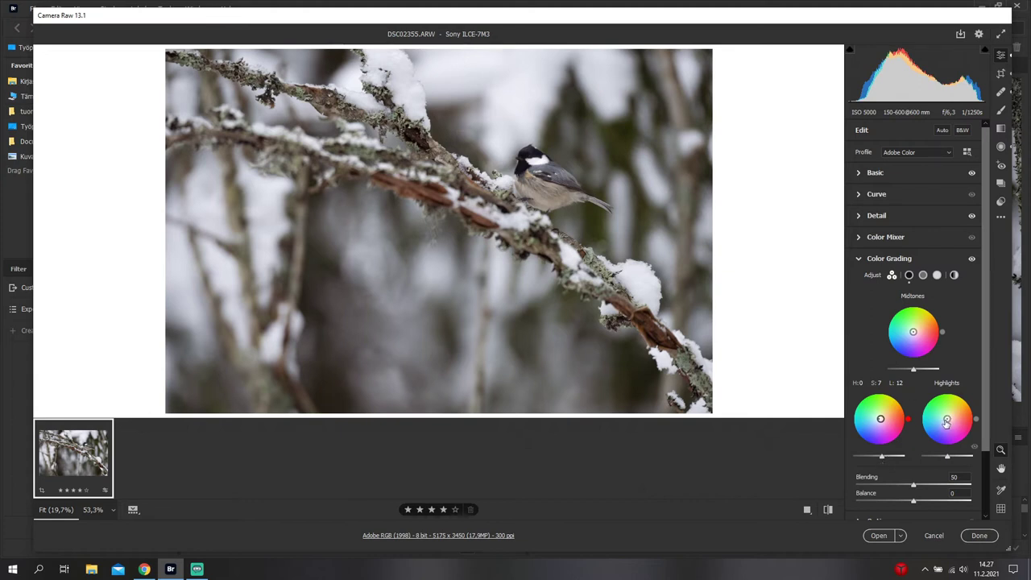
pyautogui.moveTo(947, 419); pyautogui.dragTo(948, 418)
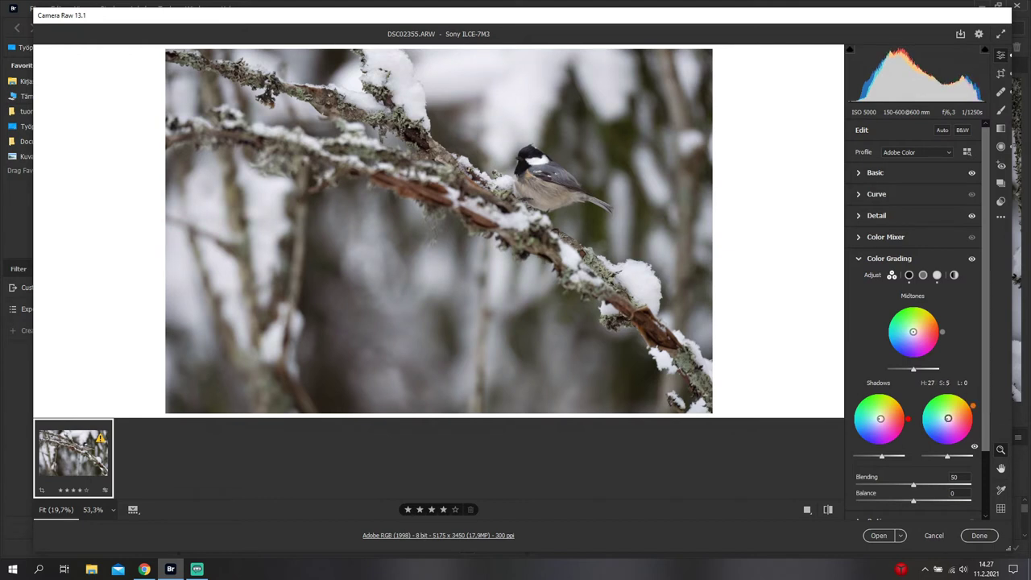
pyautogui.moveTo(949, 418); pyautogui.dragTo(948, 418)
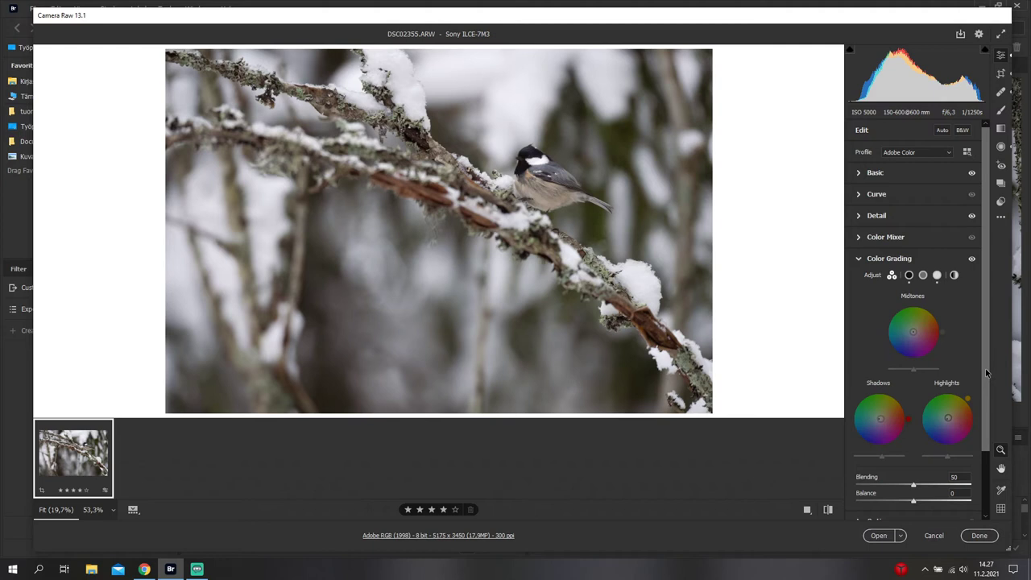
# - Finish the color grading and enable lens profile corrections in the Optics settings
pyautogui.scroll(-2, 986, 368)
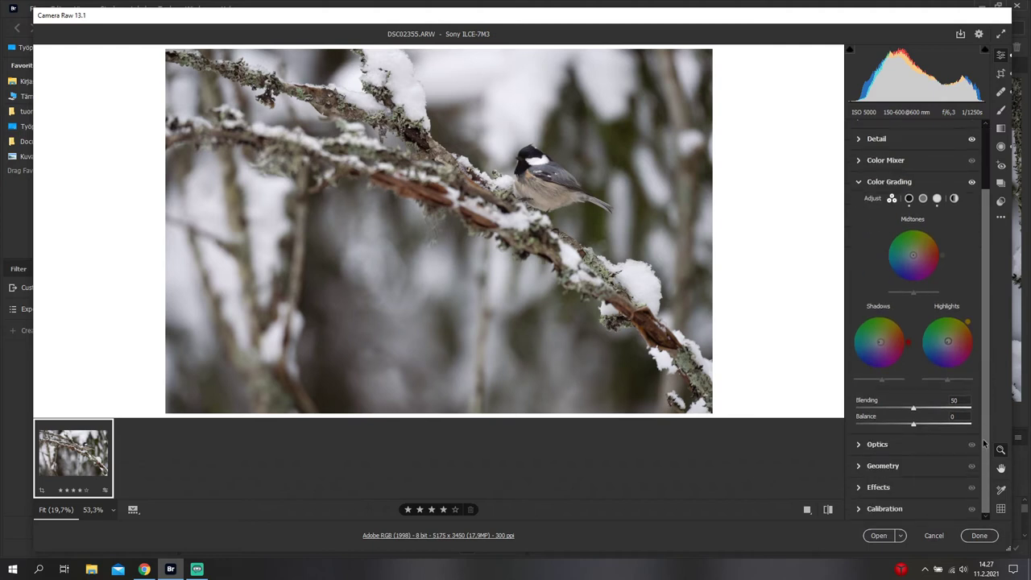
pyautogui.click(860, 182)
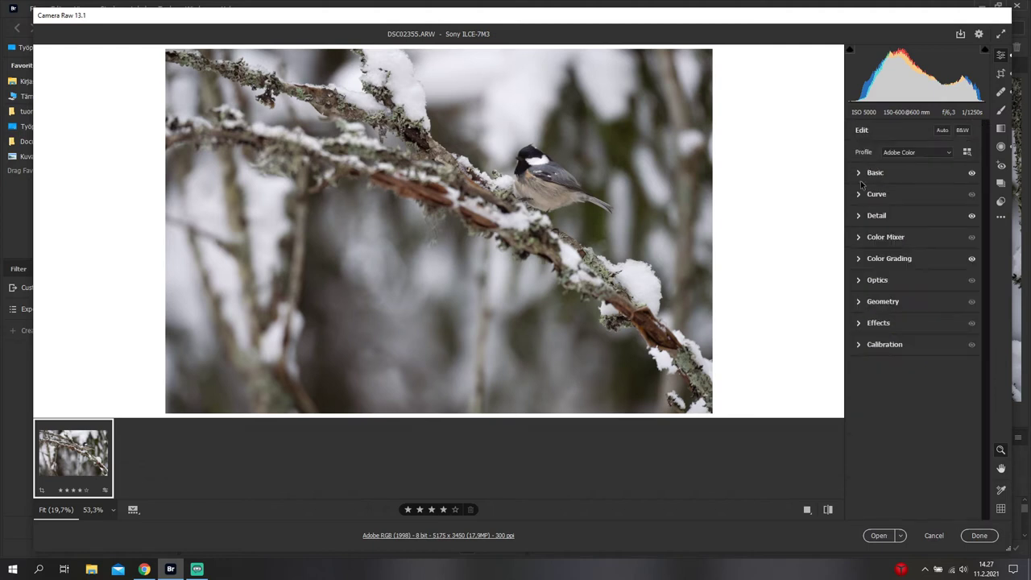
pyautogui.click(858, 282)
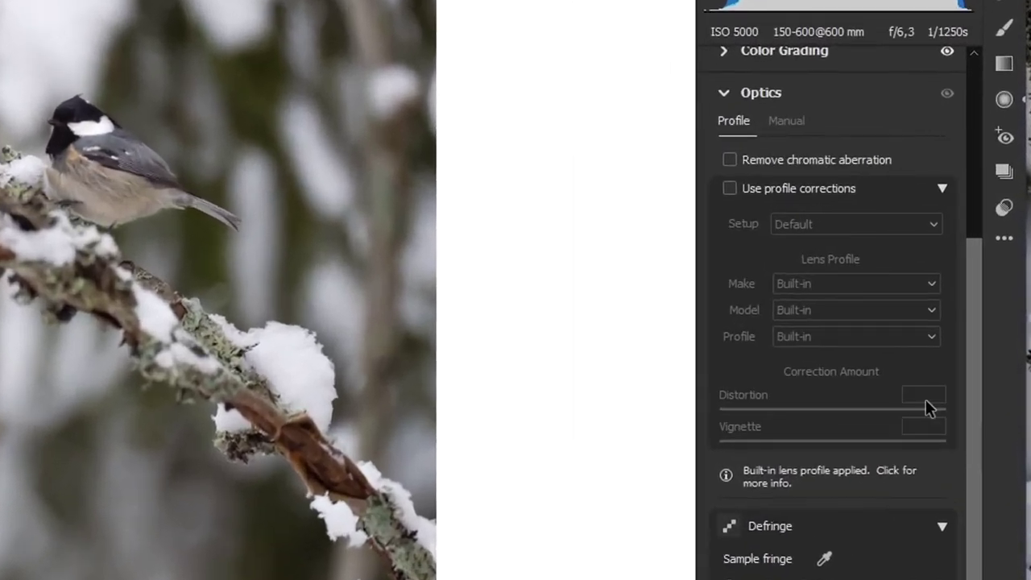
pyautogui.click(729, 189)
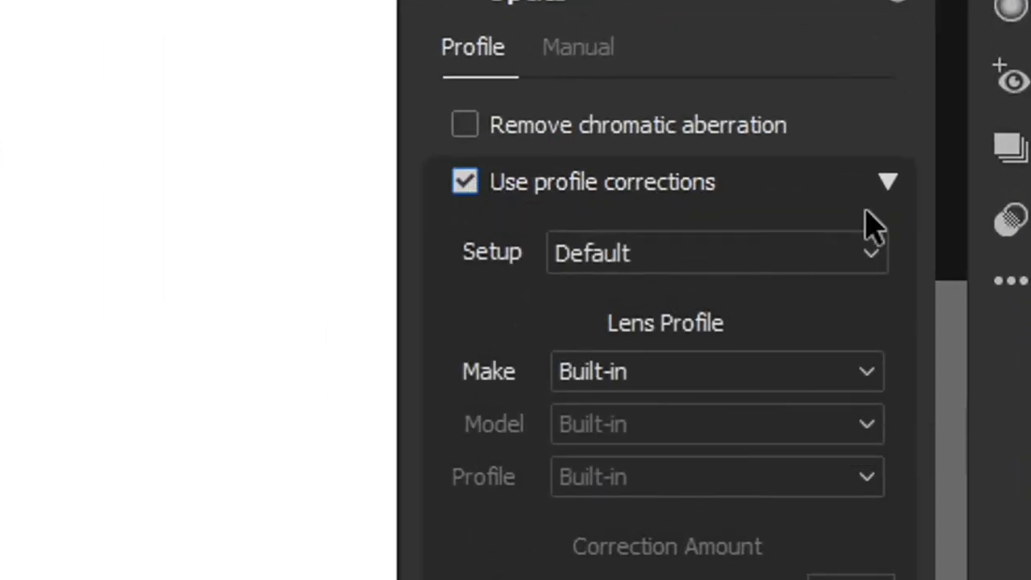
# - Choose Sigma as the lens make for the profile corrections, and compare the photo with and without the corrections
pyautogui.click(716, 375)
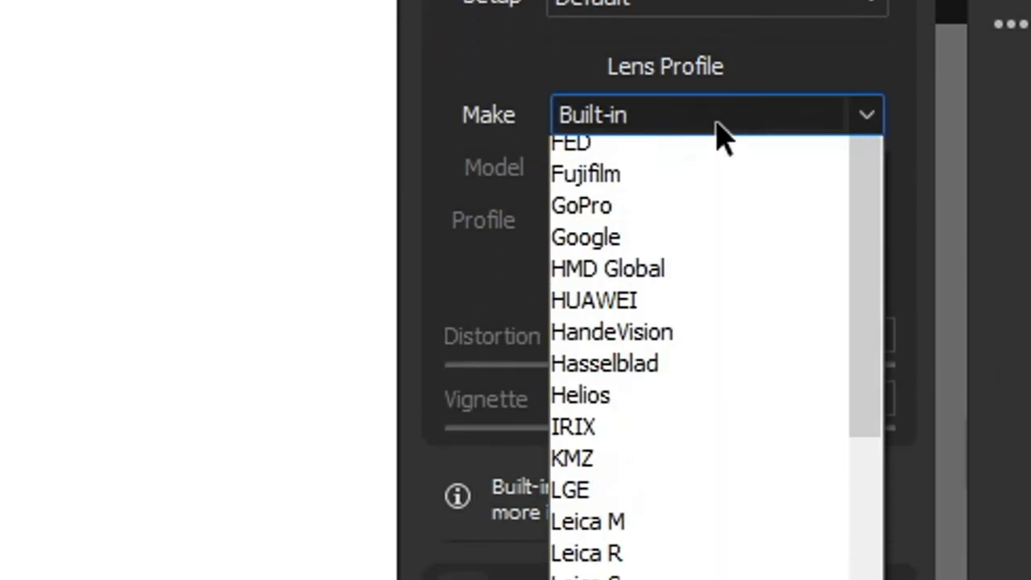
pyautogui.scroll(-3, 702, 452)
pyautogui.scroll(-5, 701, 464)
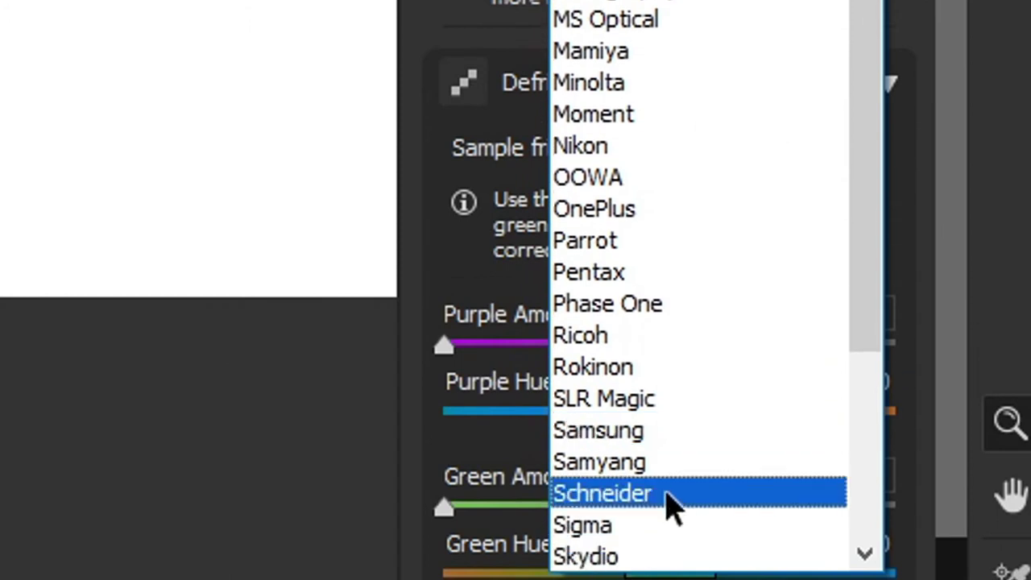
pyautogui.click(675, 526)
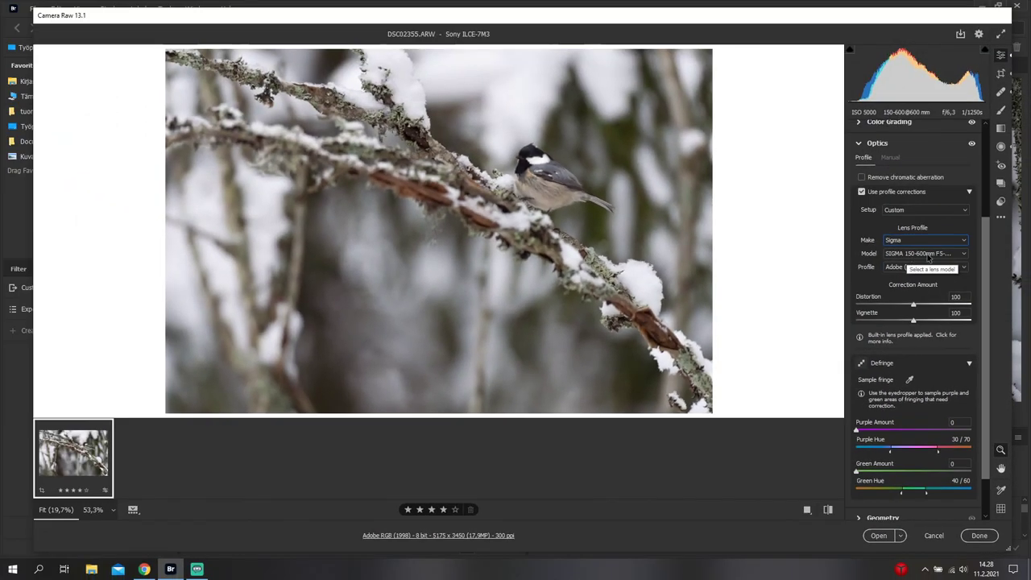
pyautogui.click(862, 192)
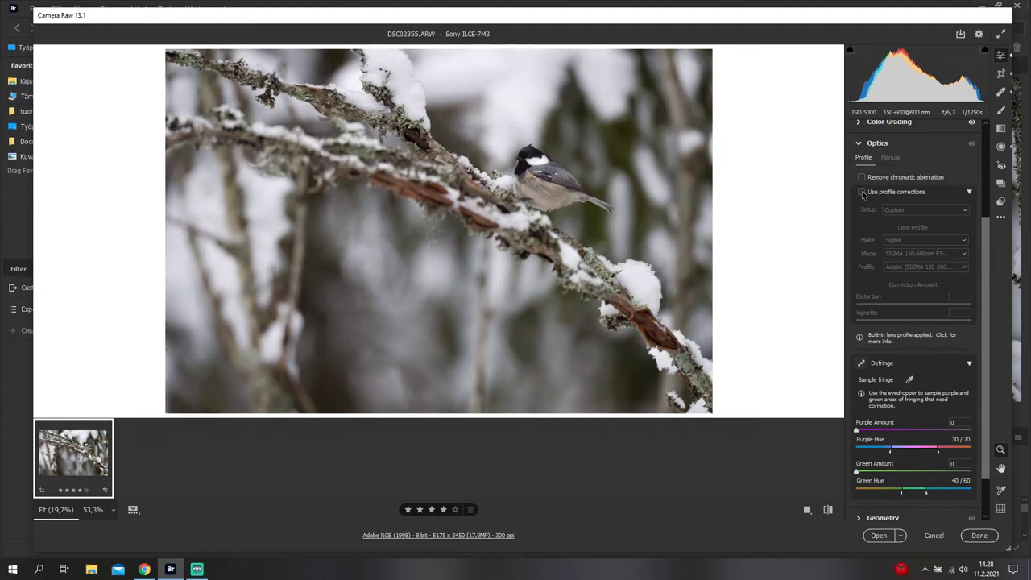
pyautogui.click(862, 191)
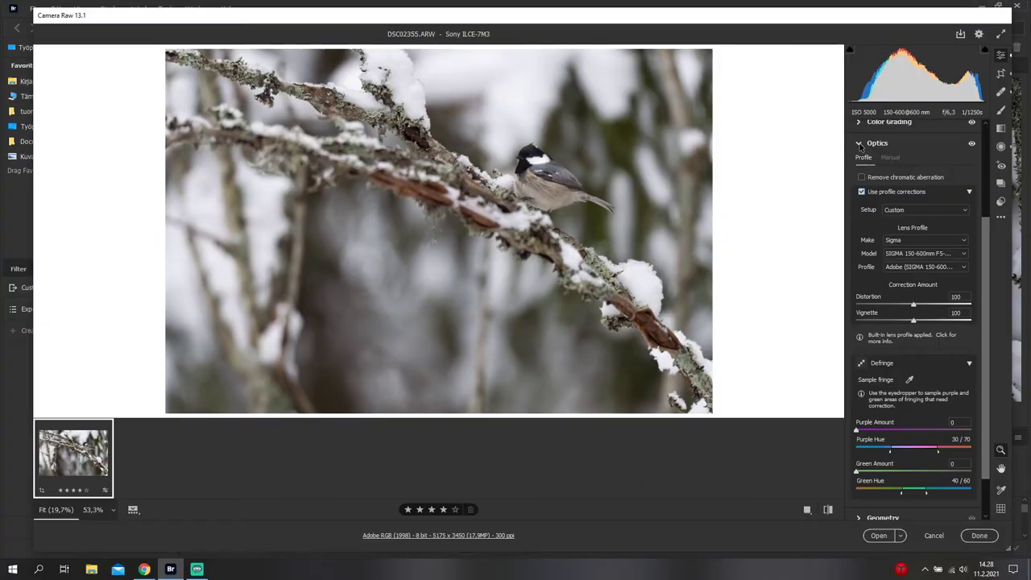
pyautogui.click(859, 143)
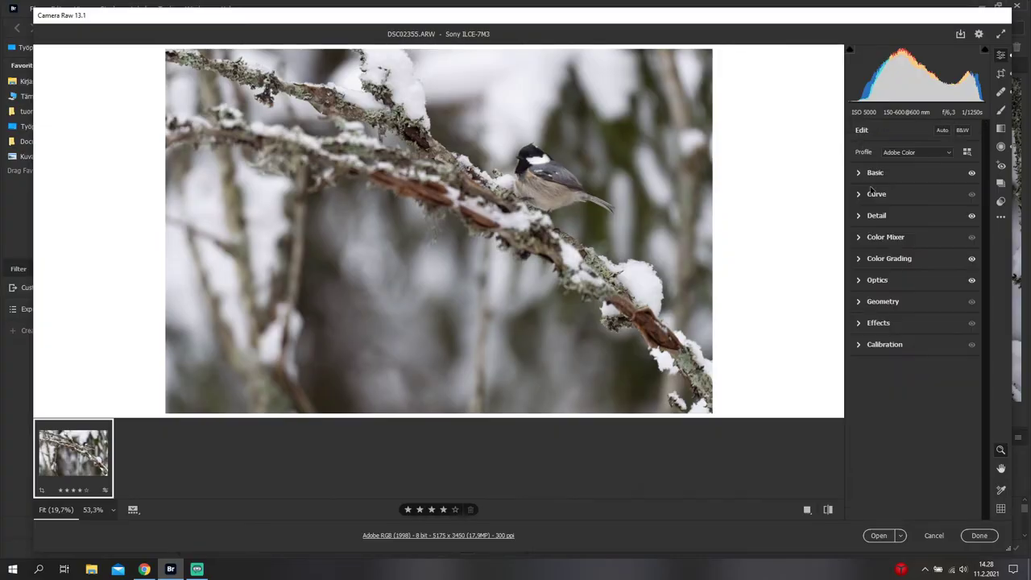
# - Set the shadows Tint to +2 in the Calibration settings
pyautogui.click(860, 323)
pyautogui.click(860, 323)
pyautogui.click(860, 345)
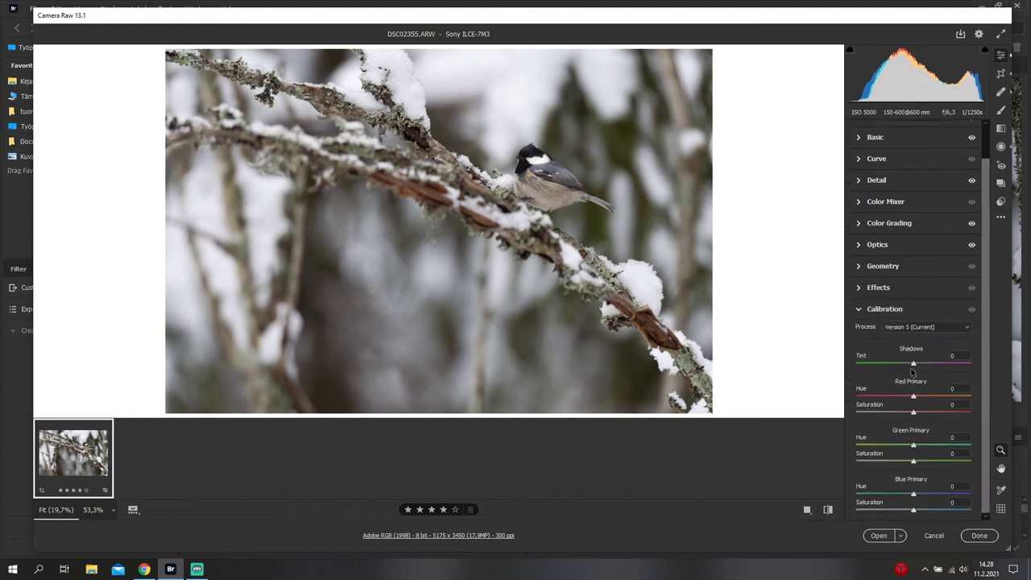
pyautogui.moveTo(914, 365); pyautogui.dragTo(916, 366)
pyautogui.moveTo(917, 368); pyautogui.dragTo(914, 368)
pyautogui.click(861, 205)
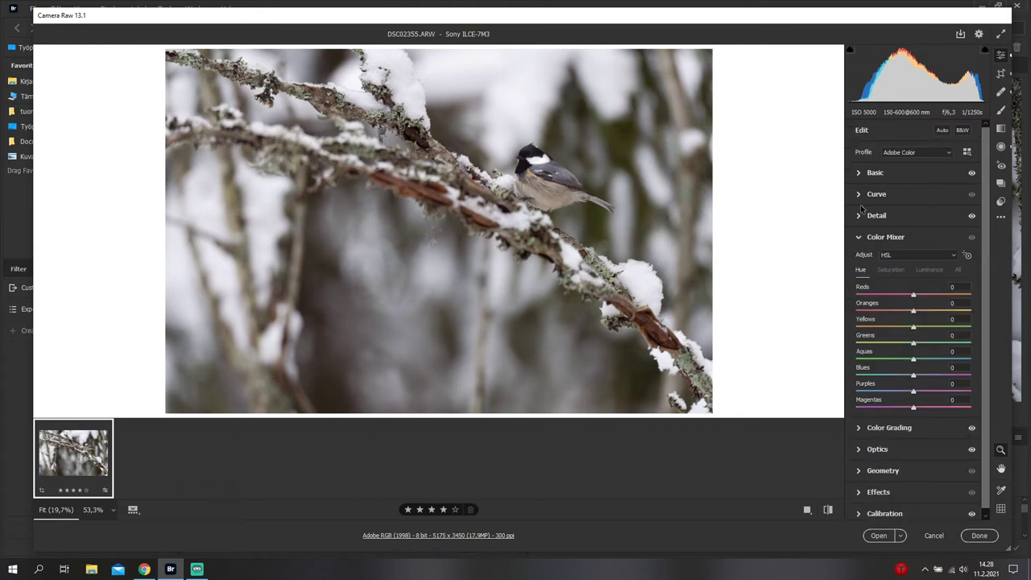
pyautogui.click(861, 208)
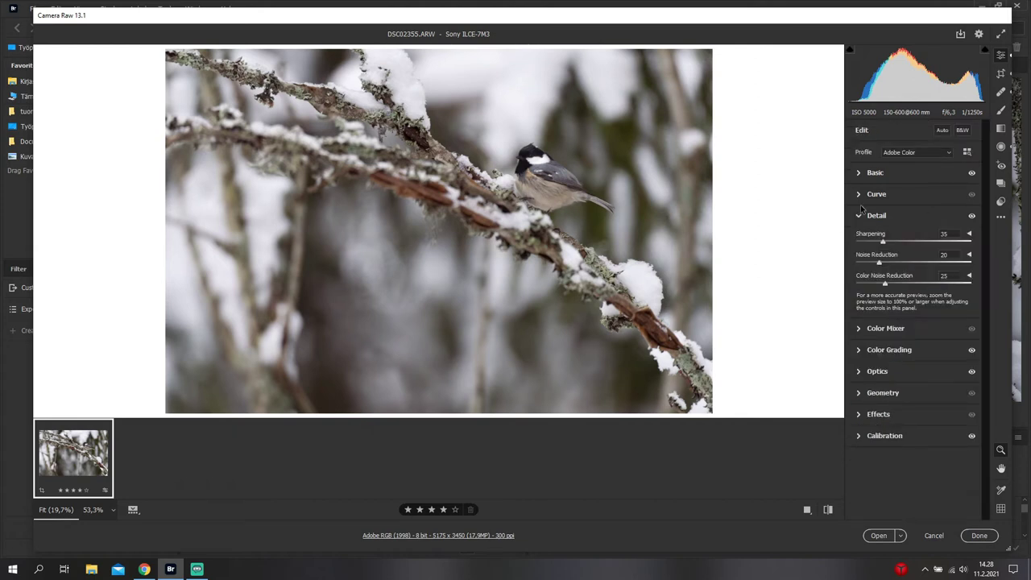
pyautogui.click(859, 436)
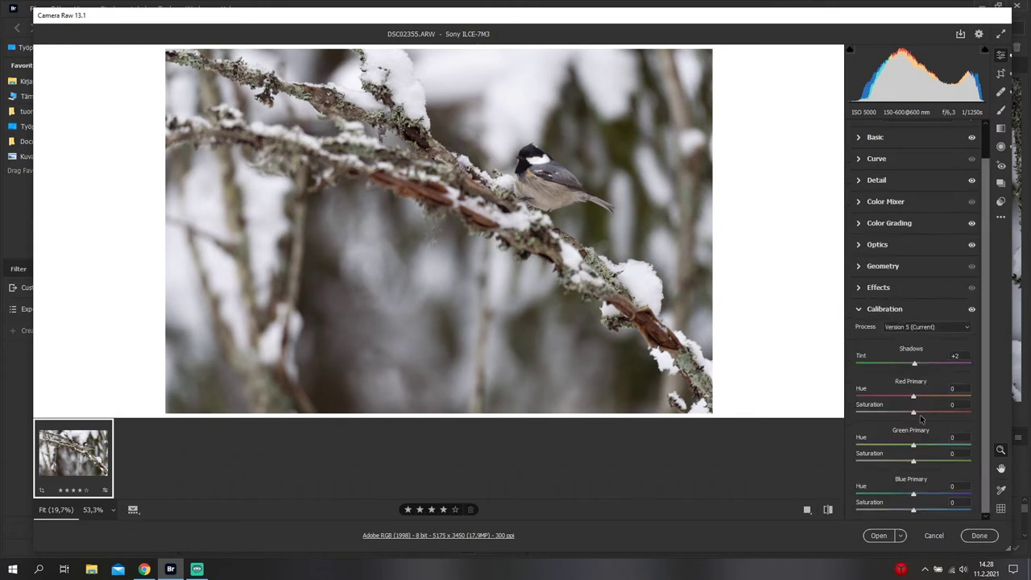
# - Set the Red Primary saturation to +6 and the Blue Primary saturation to +13, and slightly raise the Green Primary saturation
pyautogui.moveTo(914, 414)
pyautogui.mouseDown()
pyautogui.moveTo(929, 414)
pyautogui.moveTo(916, 414)
pyautogui.mouseUp()
pyautogui.moveTo(913, 512); pyautogui.dragTo(869, 516)
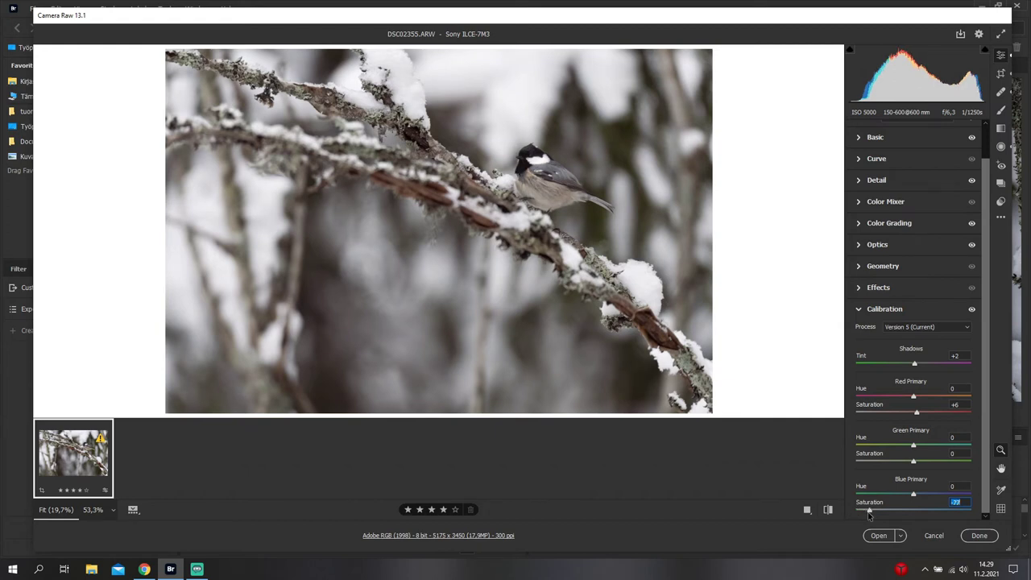
pyautogui.moveTo(869, 516); pyautogui.dragTo(923, 514)
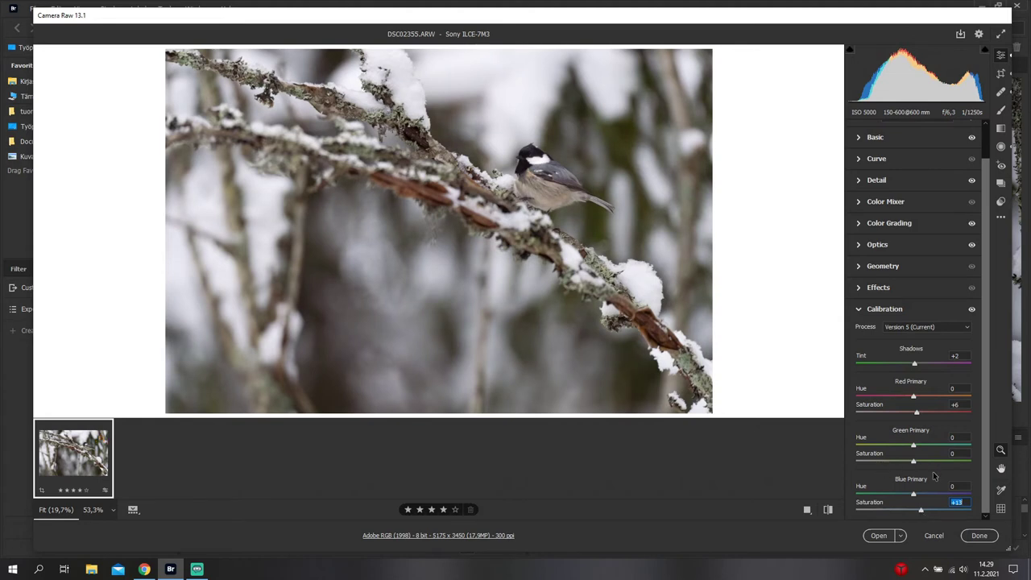
pyautogui.moveTo(914, 464)
pyautogui.mouseDown()
pyautogui.moveTo(943, 466)
pyautogui.moveTo(916, 465)
pyautogui.mouseUp()
# - Set the photo's overall Saturation to +7 in the Basic settings
pyautogui.click(865, 314)
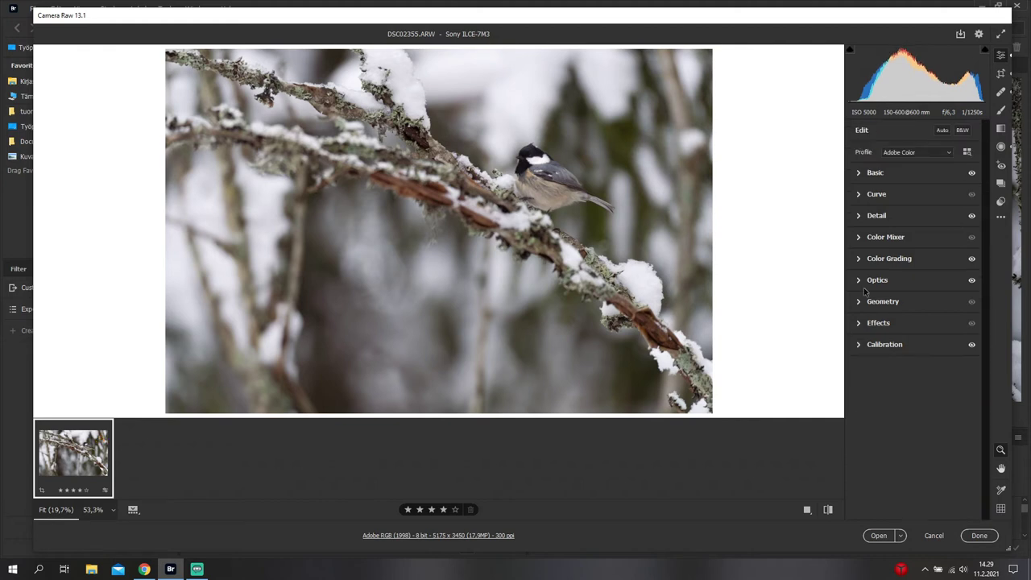
pyautogui.click(864, 172)
pyautogui.moveTo(916, 441)
pyautogui.mouseDown()
pyautogui.moveTo(945, 446)
pyautogui.moveTo(919, 439)
pyautogui.mouseUp()
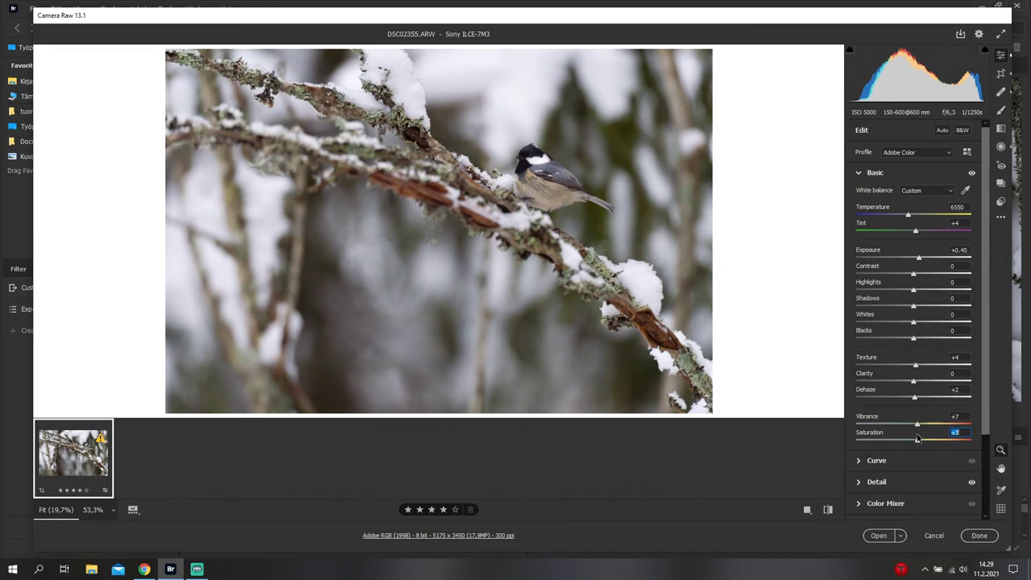
# - Examine the edited bird's head and plumage close up, then return to the whole photo
pyautogui.click(542, 157)
pyautogui.click(449, 267)
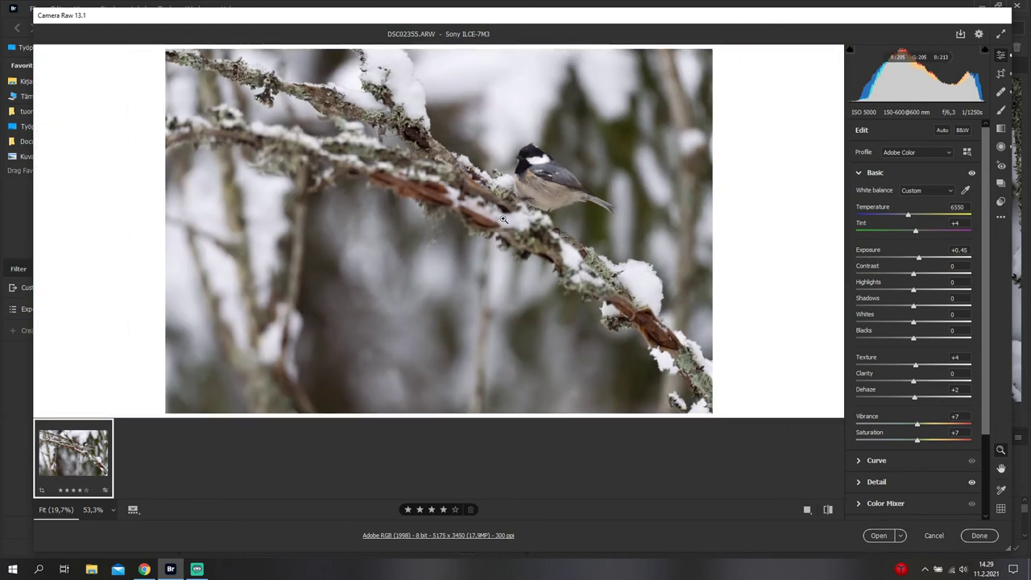
pyautogui.click(531, 168)
pyautogui.moveTo(439, 228); pyautogui.dragTo(443, 216)
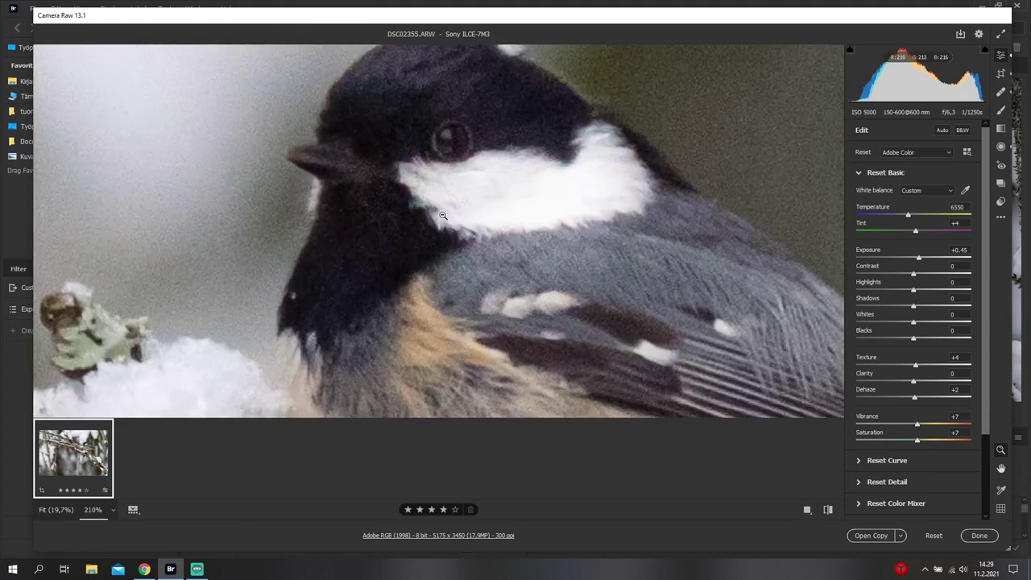
pyautogui.moveTo(435, 258); pyautogui.dragTo(387, 320)
pyautogui.keyDown('alt'); pyautogui.click(397, 306); pyautogui.keyUp('alt')
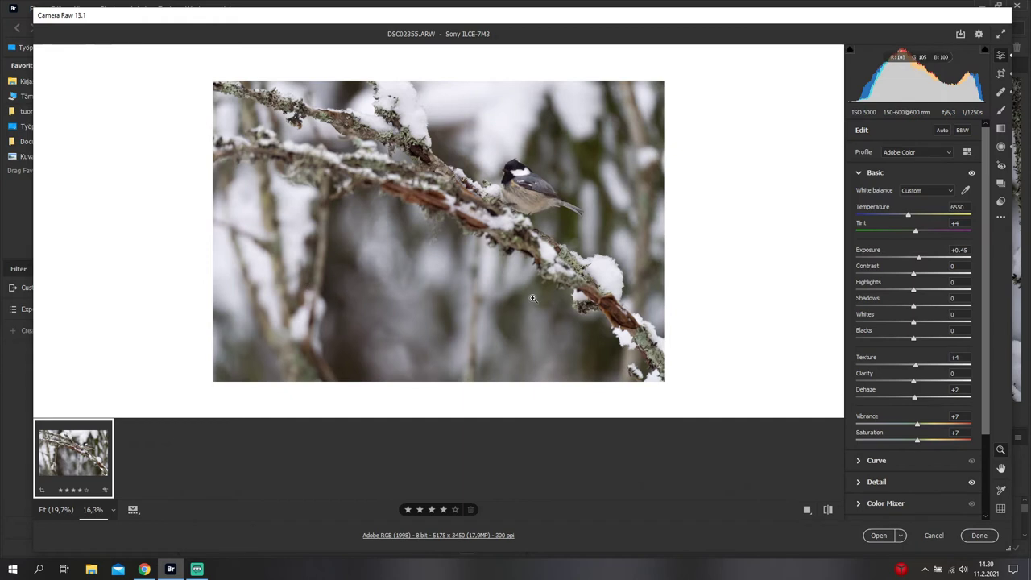
pyautogui.click(447, 320)
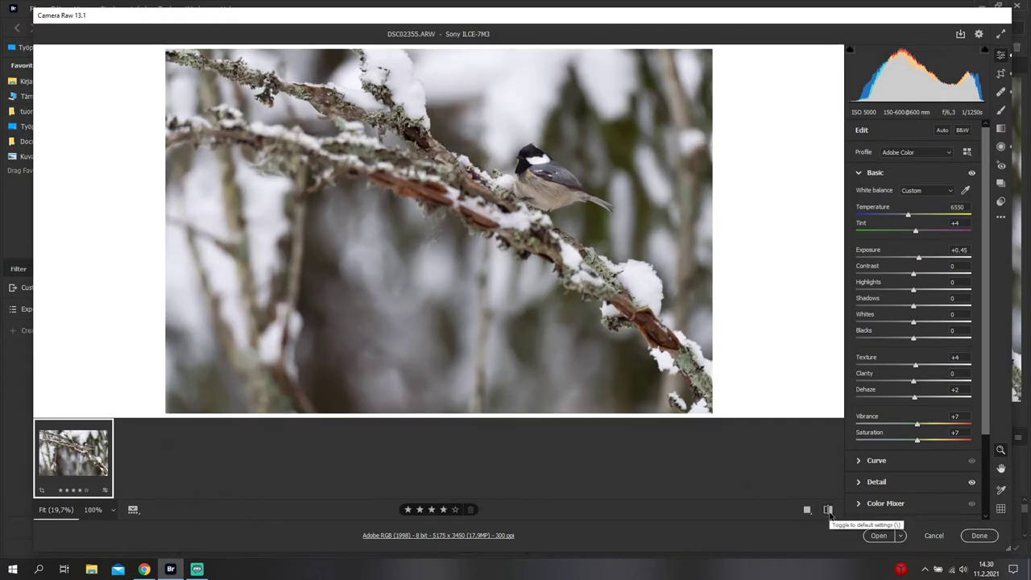
# - Compare the edited photo several times with its default settings, ending on the edited version
pyautogui.click(828, 511)
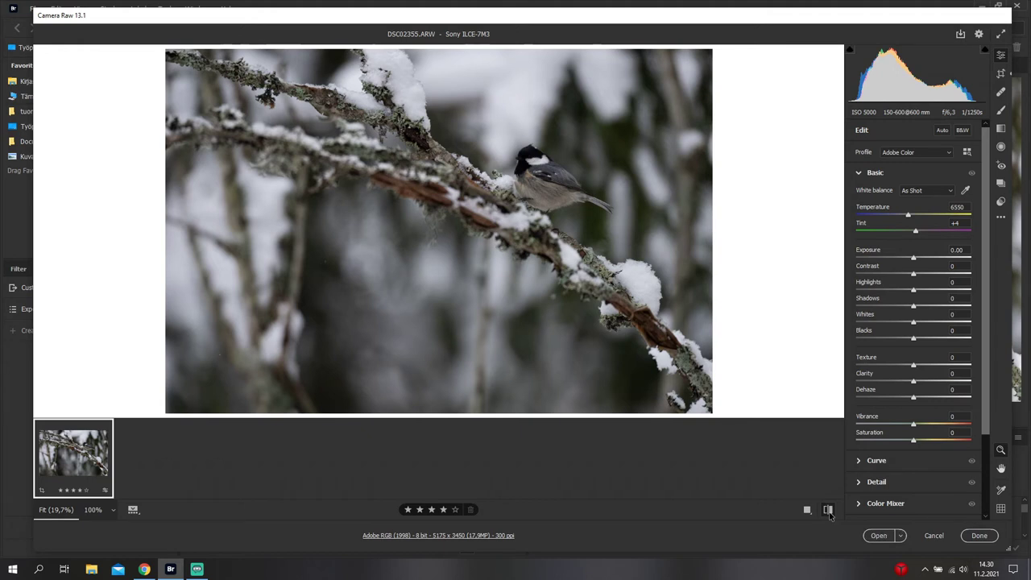
pyautogui.click(828, 511)
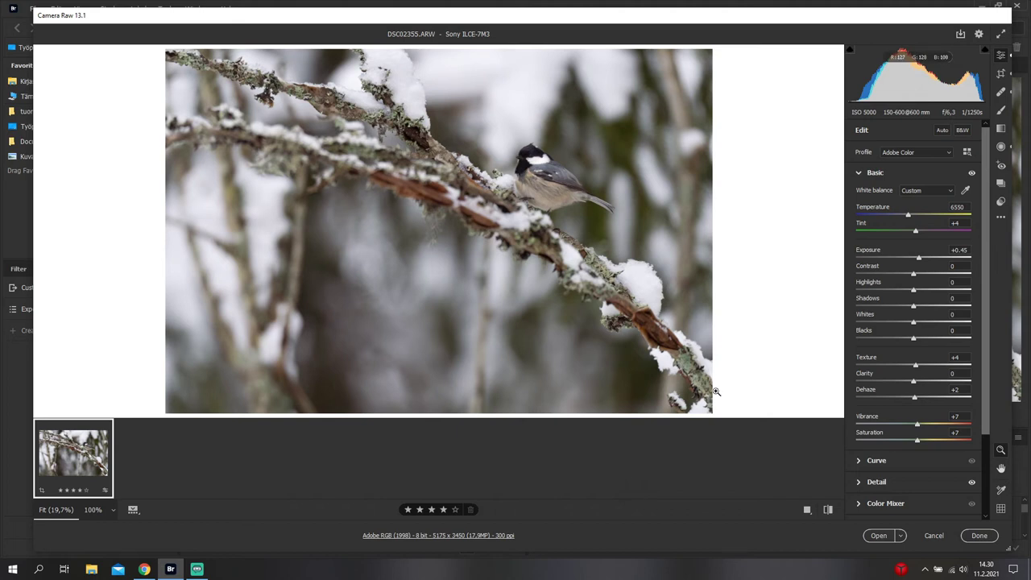
pyautogui.click(827, 510)
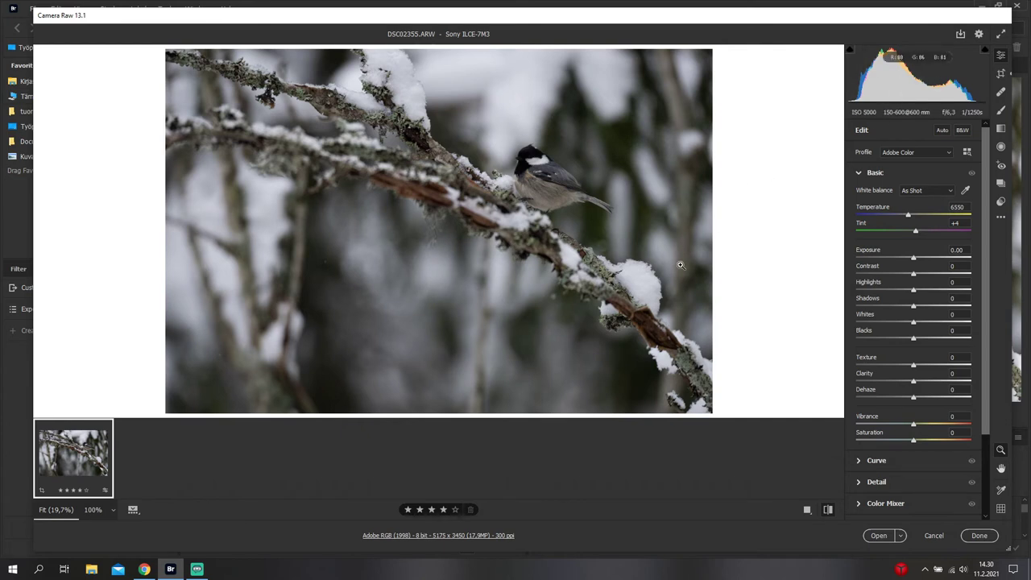
pyautogui.click(829, 510)
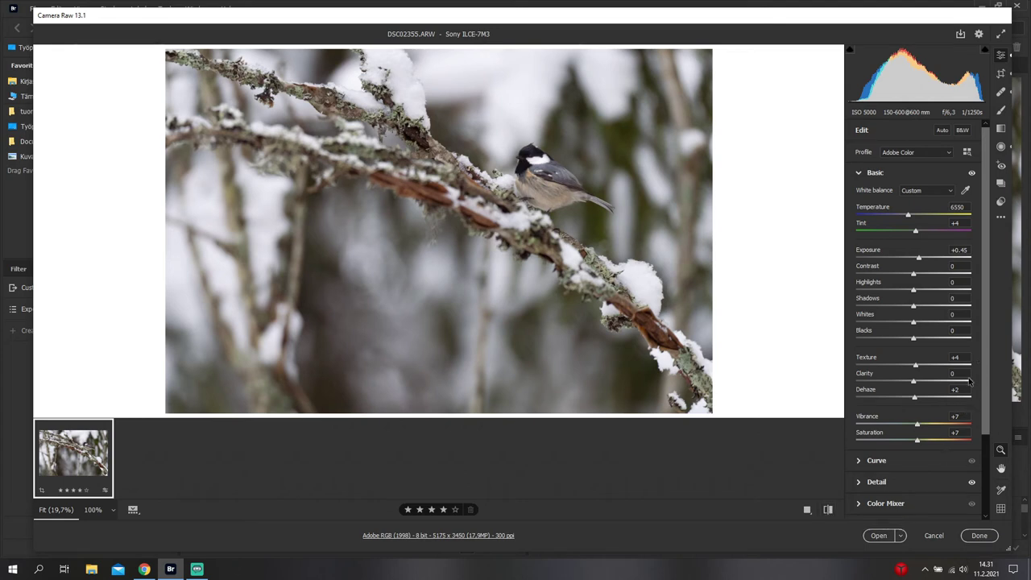
pyautogui.click(828, 510)
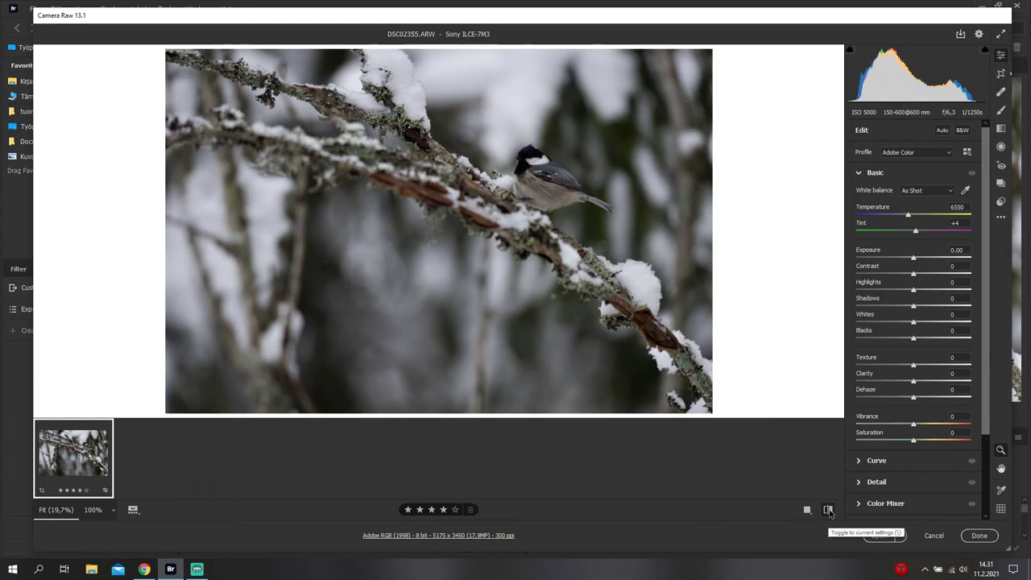
pyautogui.click(828, 510)
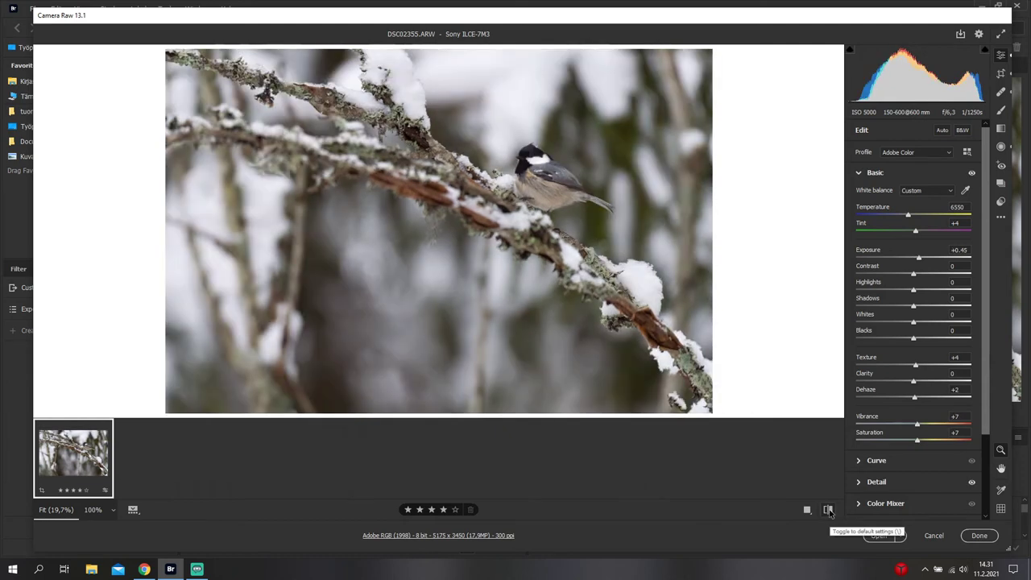
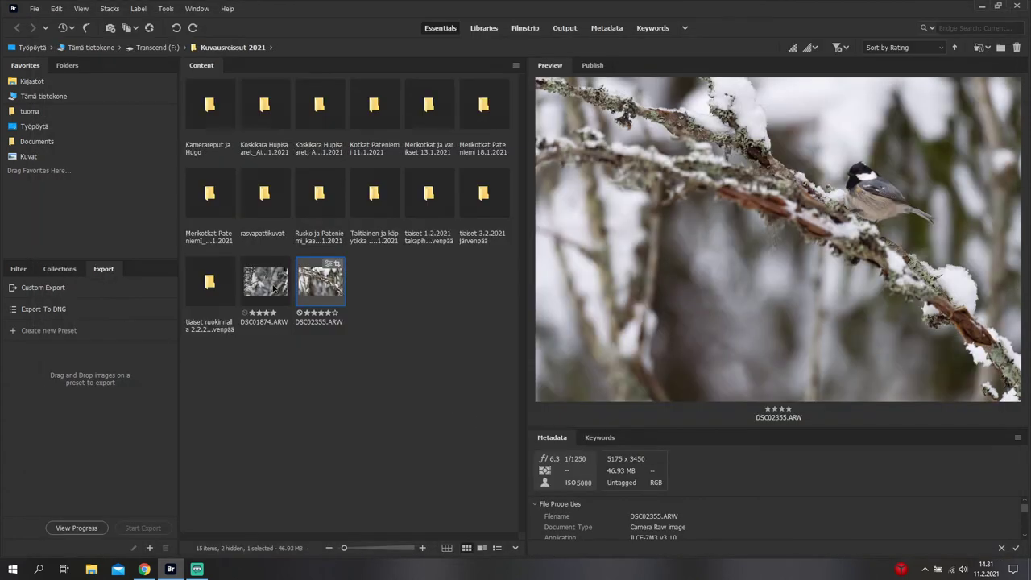
# - Open DSC01874.ARW in Camera Raw from the Bridge folder
pyautogui.click(270, 286)
pyautogui.rightClick(270, 286)
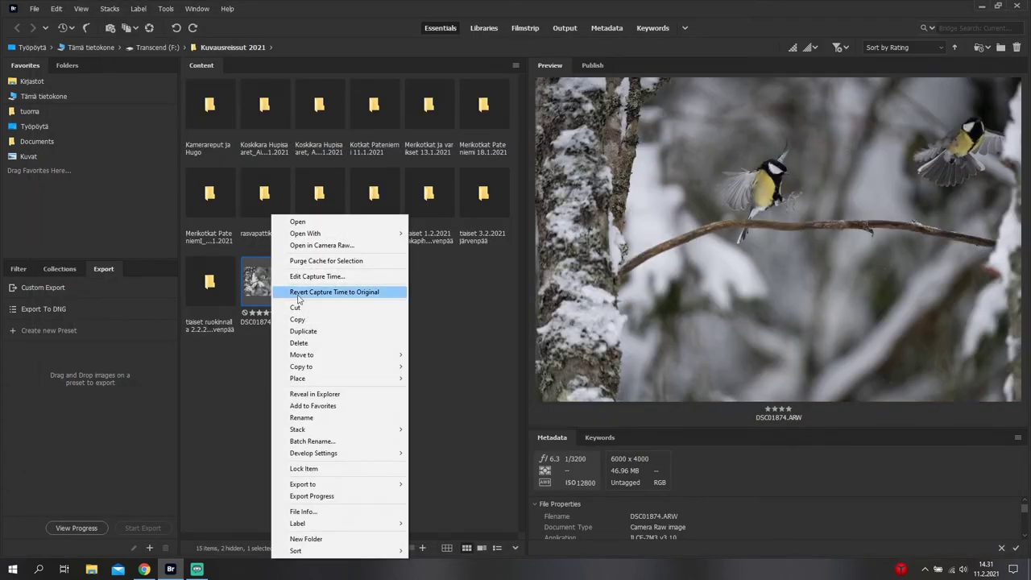
pyautogui.click(306, 243)
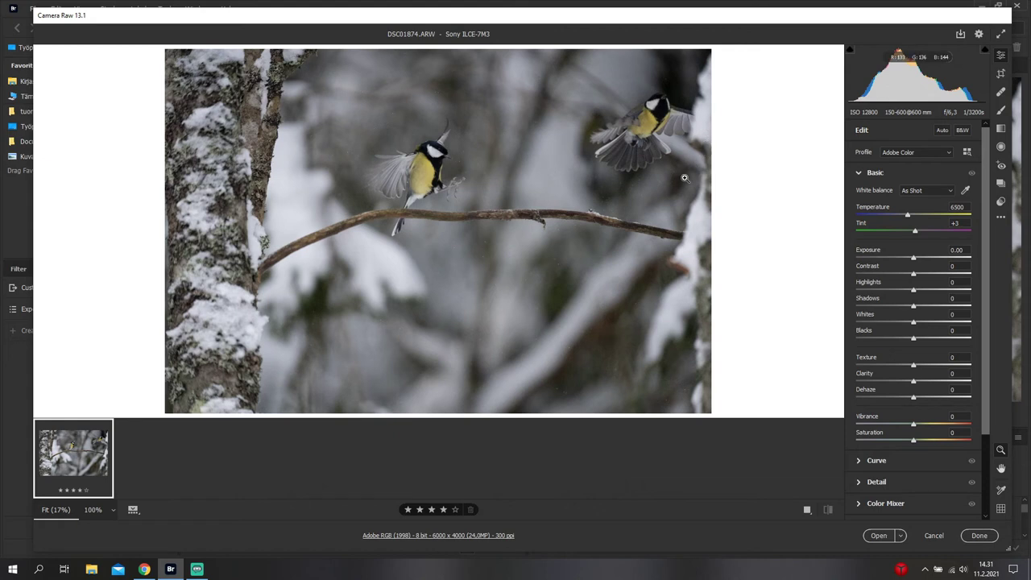
# - Crop the photo to a vertical 2667 x 4000 frame with the bird landing on the branch in its left part
pyautogui.click(387, 171)
pyautogui.press('c')
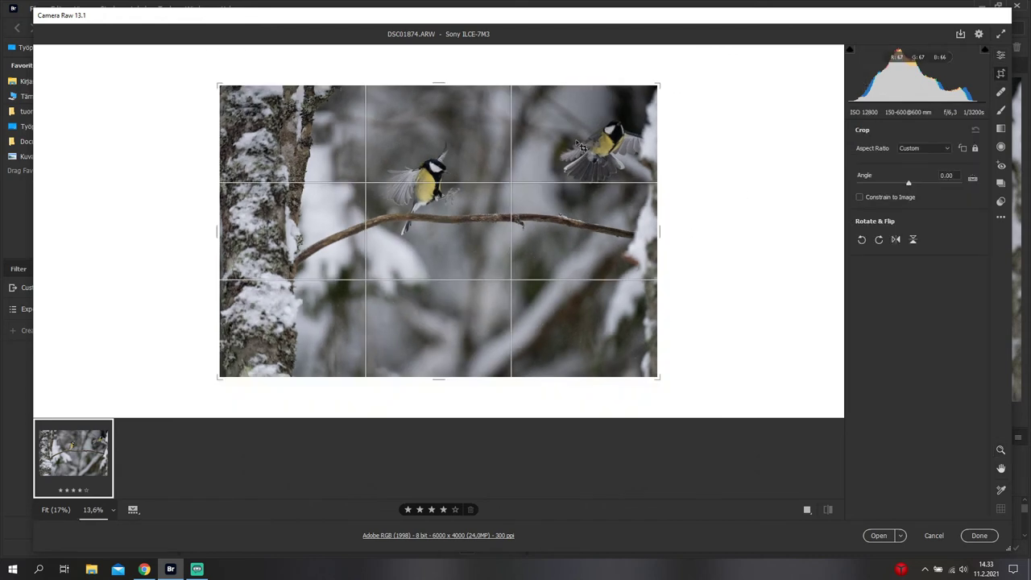
pyautogui.rightClick(579, 57)
pyautogui.click(621, 104)
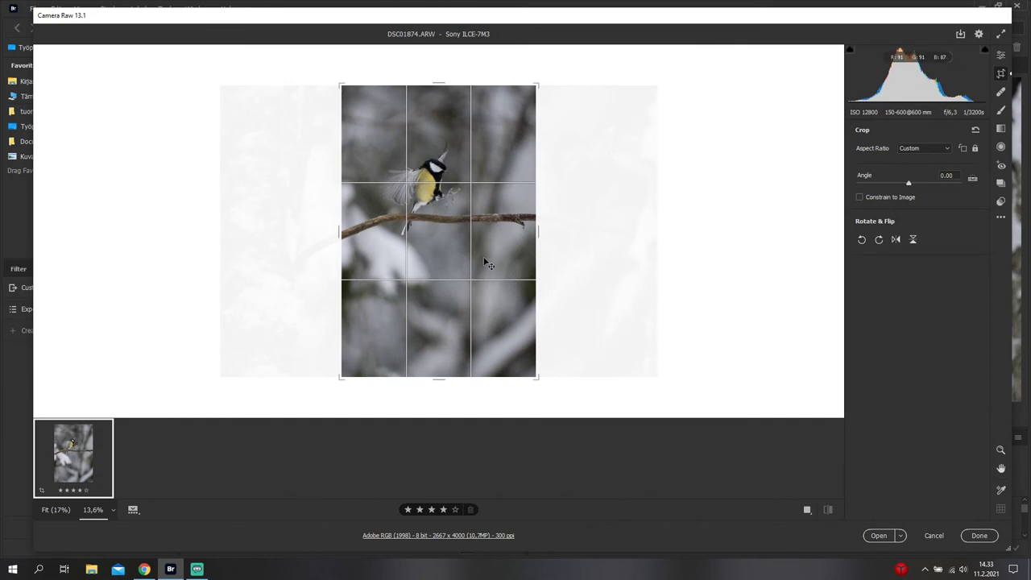
pyautogui.moveTo(488, 263)
pyautogui.mouseDown()
pyautogui.moveTo(542, 267)
pyautogui.moveTo(470, 266)
pyautogui.mouseUp()
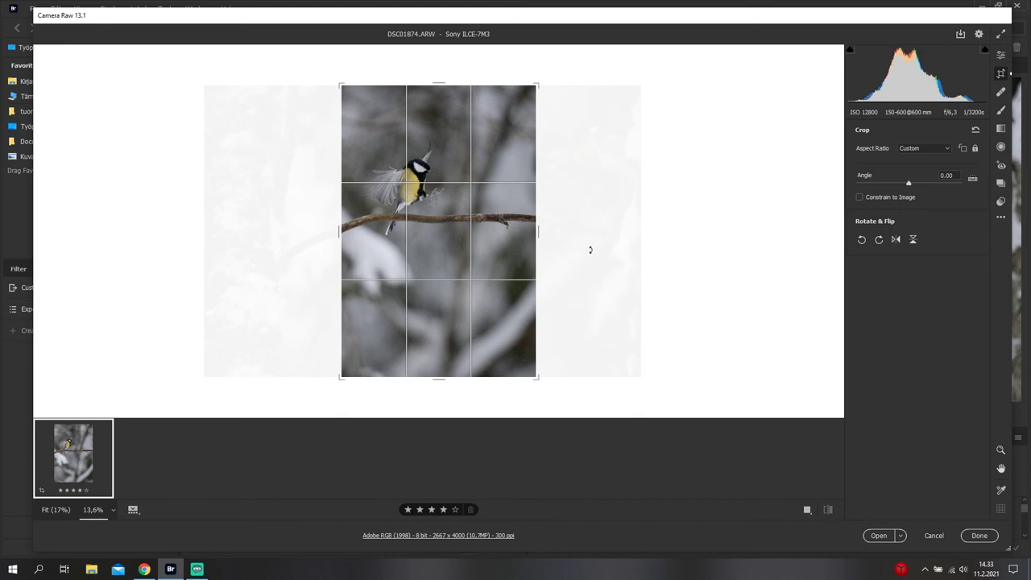
pyautogui.press('Return')
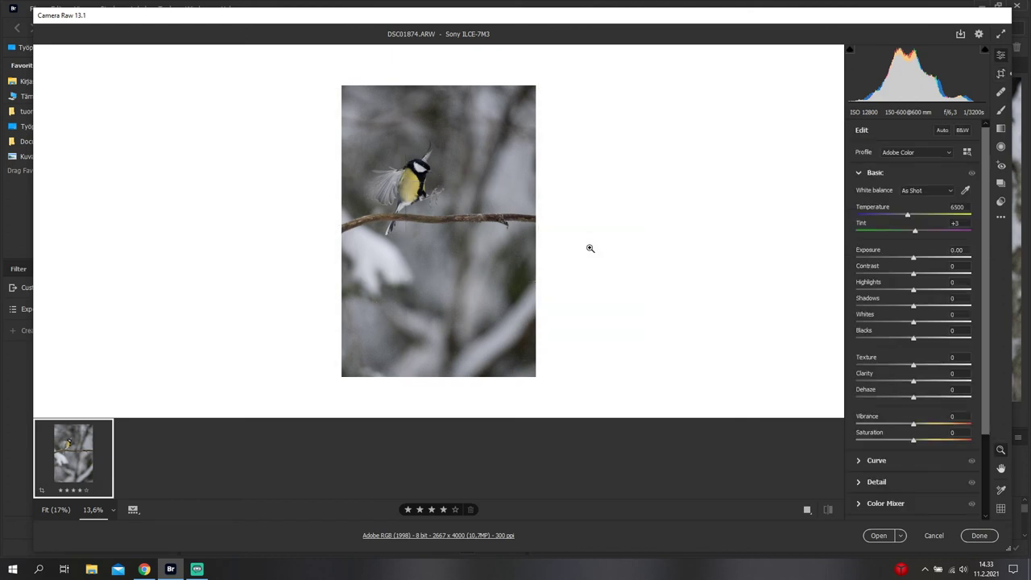
# - Set the cropped photo's Temperature to 6650, Highlights to +43 and Exposure to +0.25
pyautogui.scroll(3, 578, 248)
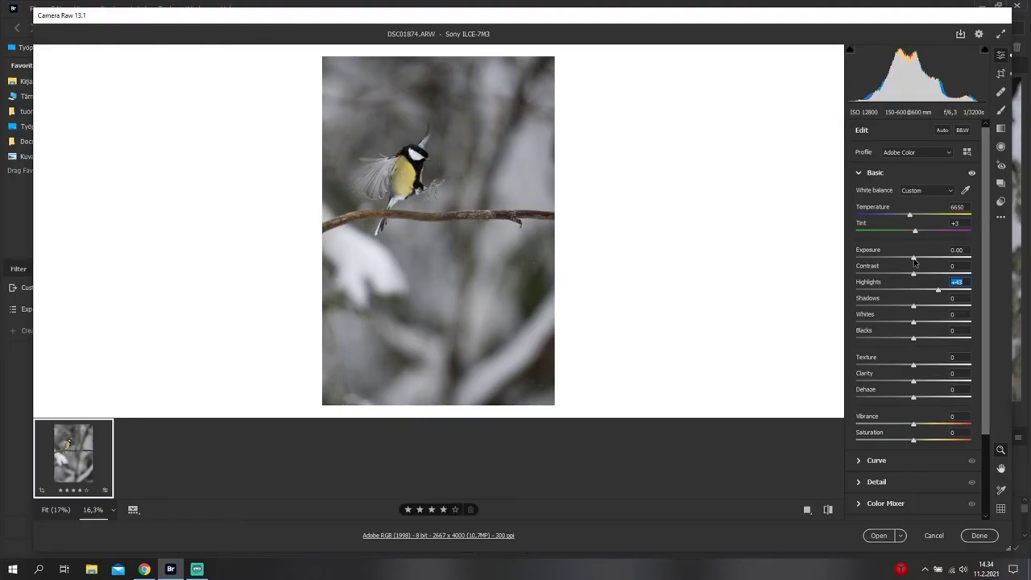
pyautogui.moveTo(914, 259); pyautogui.dragTo(917, 260)
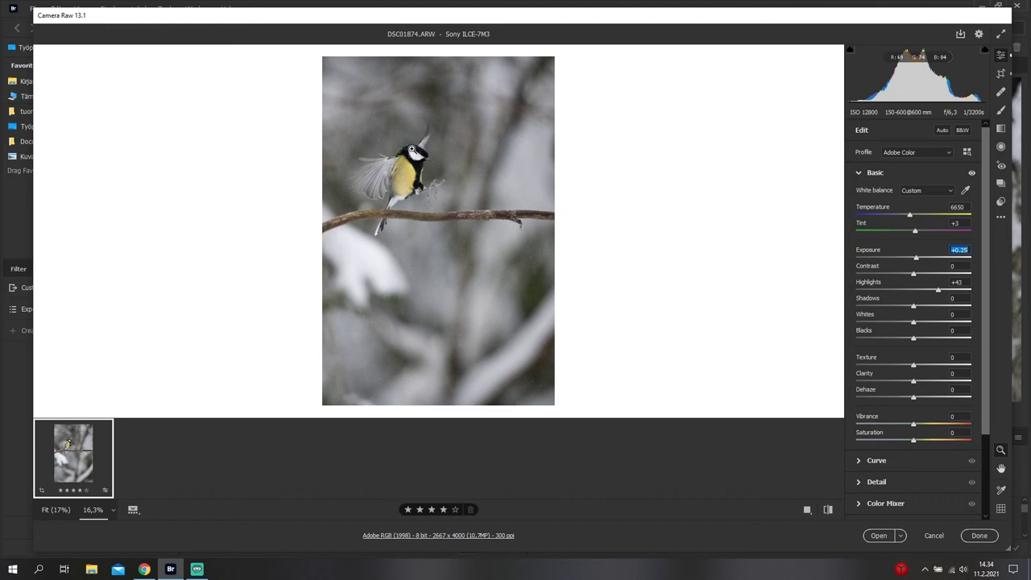
# - Examine the landing bird and the grain around it in a close view
pyautogui.rightClick(414, 40)
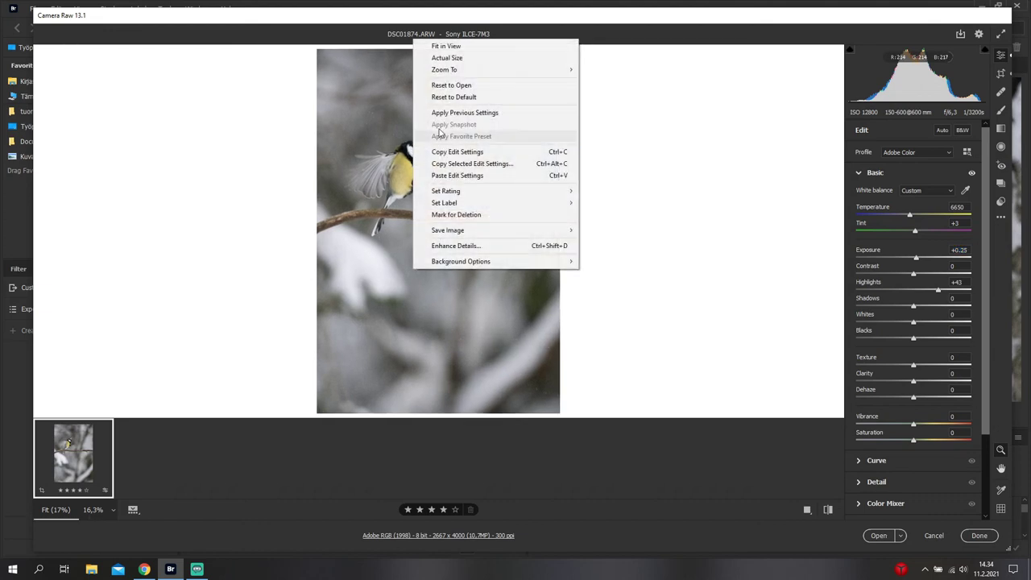
pyautogui.click(450, 63)
pyautogui.moveTo(427, 118); pyautogui.dragTo(429, 379)
pyautogui.scroll(-5, 407, 185)
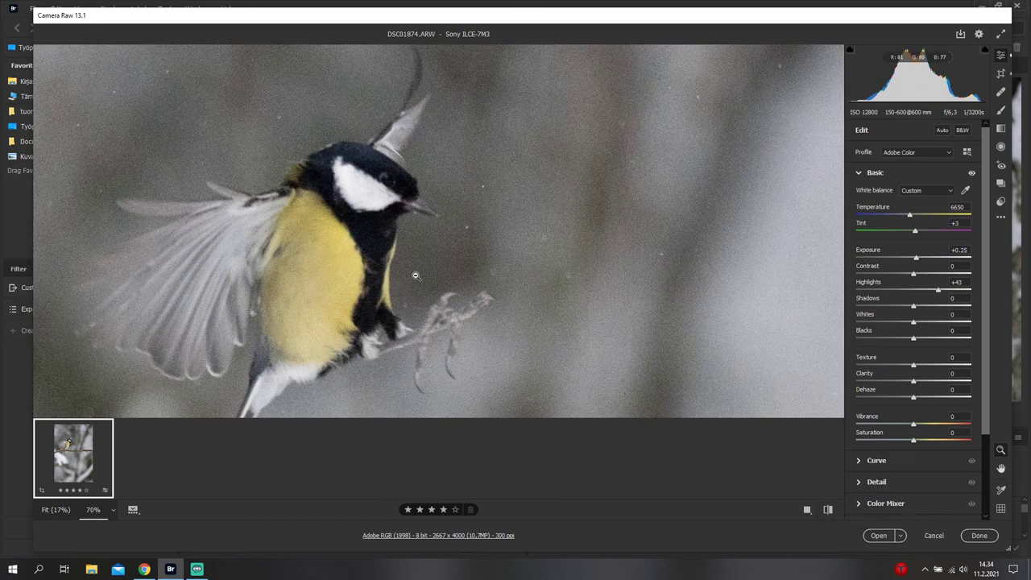
# - Place a tilted elliptical radial filter over the landing bird's yellow breast
pyautogui.click(1001, 146)
pyautogui.moveTo(380, 194); pyautogui.dragTo(414, 282)
pyautogui.moveTo(380, 193); pyautogui.dragTo(361, 229)
pyautogui.moveTo(397, 146); pyautogui.dragTo(367, 171)
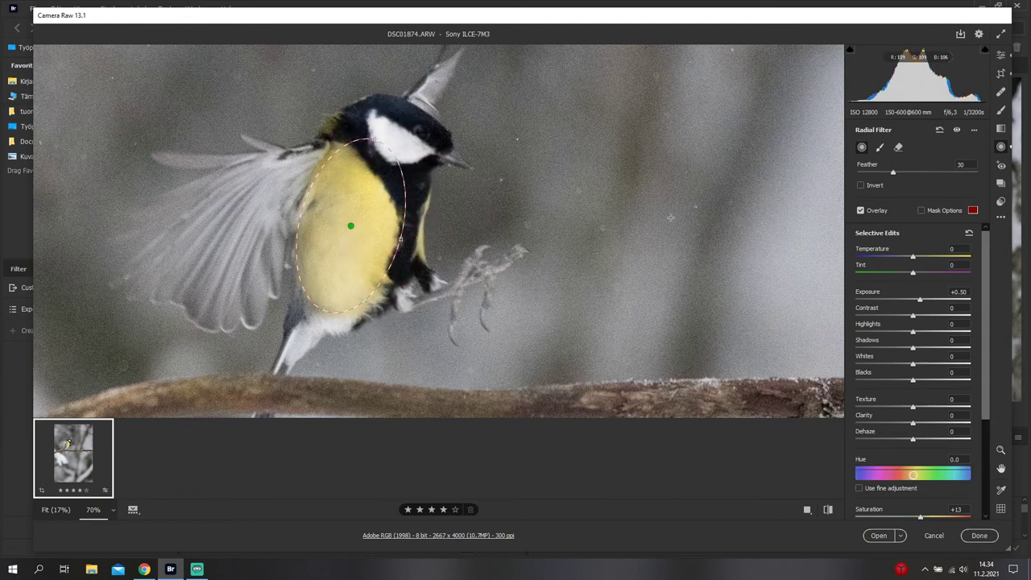
# - Set the breast radial filter's Exposure to +0.20 and Saturation to +9
pyautogui.moveTo(922, 301); pyautogui.dragTo(919, 299)
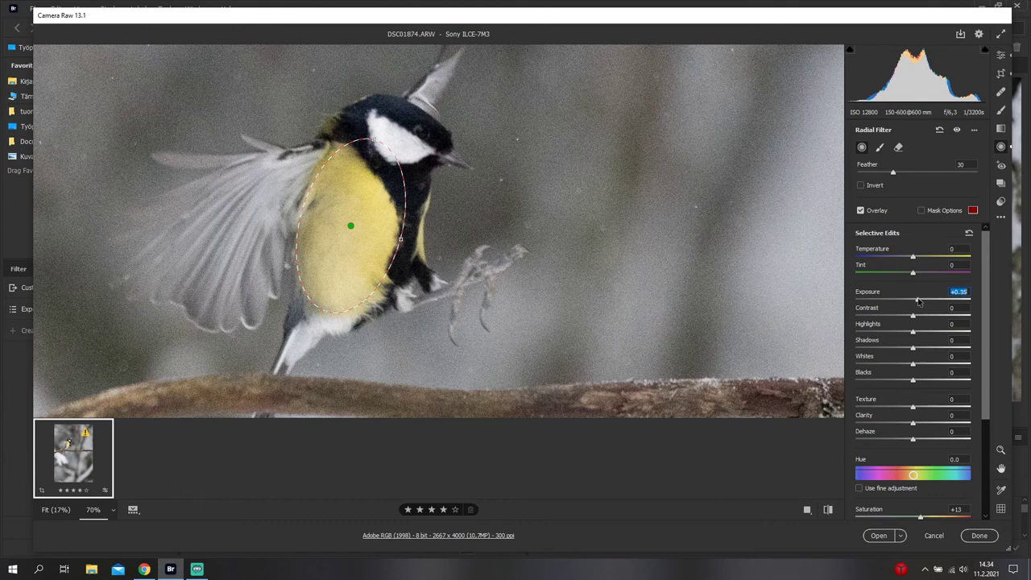
pyautogui.moveTo(984, 328); pyautogui.dragTo(986, 379)
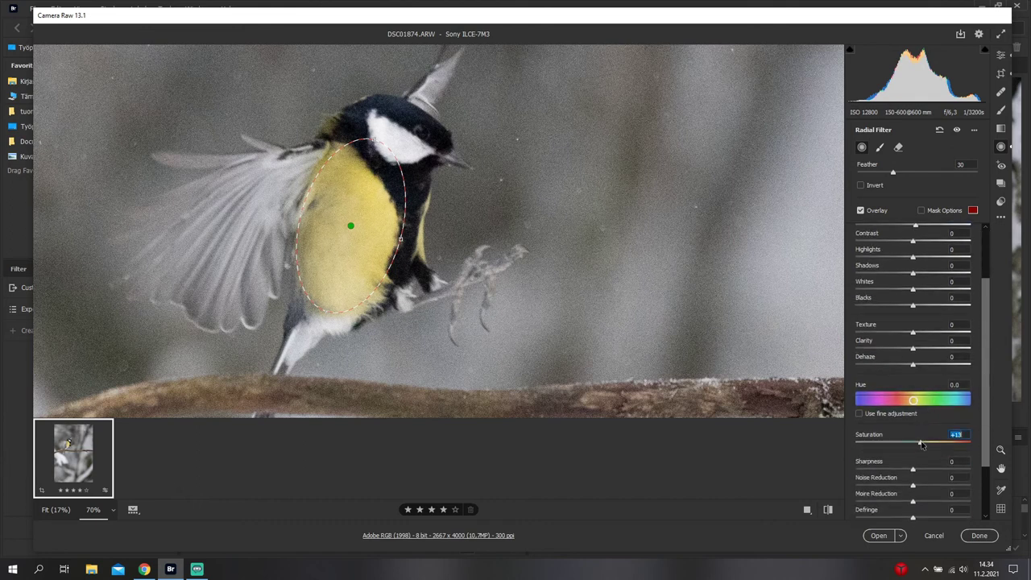
pyautogui.moveTo(923, 445); pyautogui.dragTo(920, 444)
pyautogui.scroll(3, 988, 406)
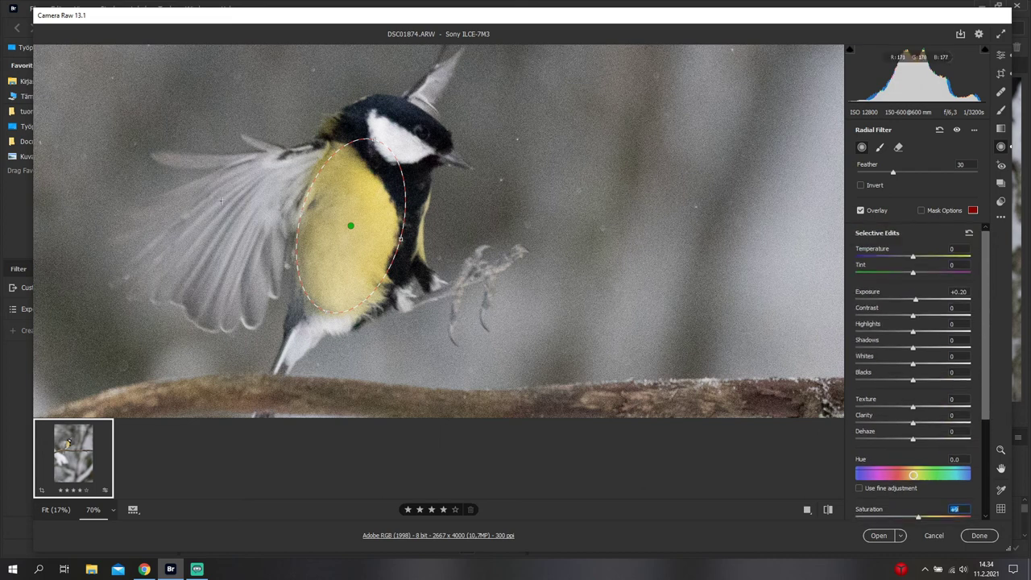
# - Add radial filters with Exposure +0.20 and Saturation +9 over the bird's spread wing and its head
pyautogui.moveTo(236, 212); pyautogui.dragTo(318, 255)
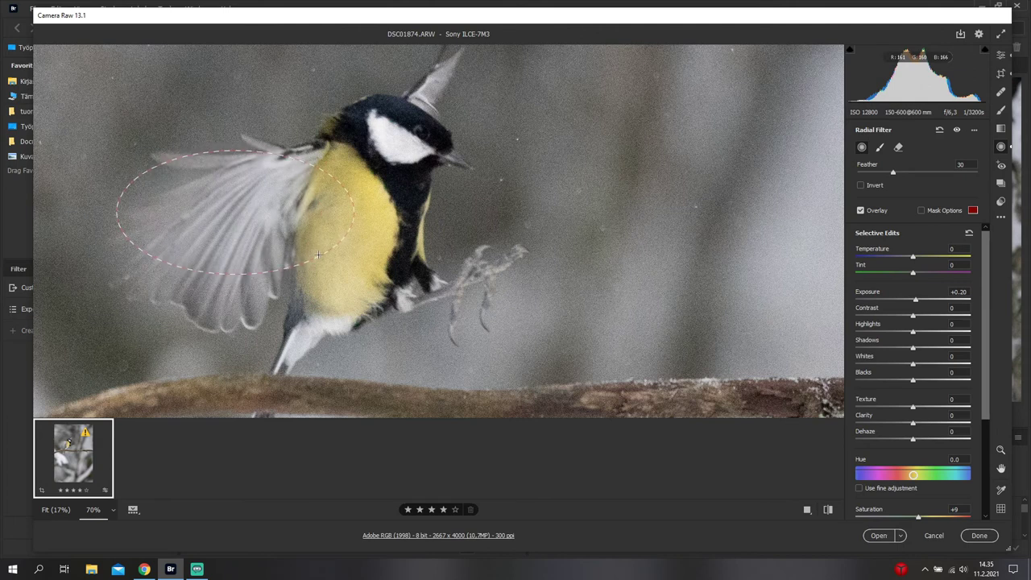
pyautogui.moveTo(329, 167); pyautogui.dragTo(311, 137)
pyautogui.moveTo(273, 184); pyautogui.dragTo(283, 174)
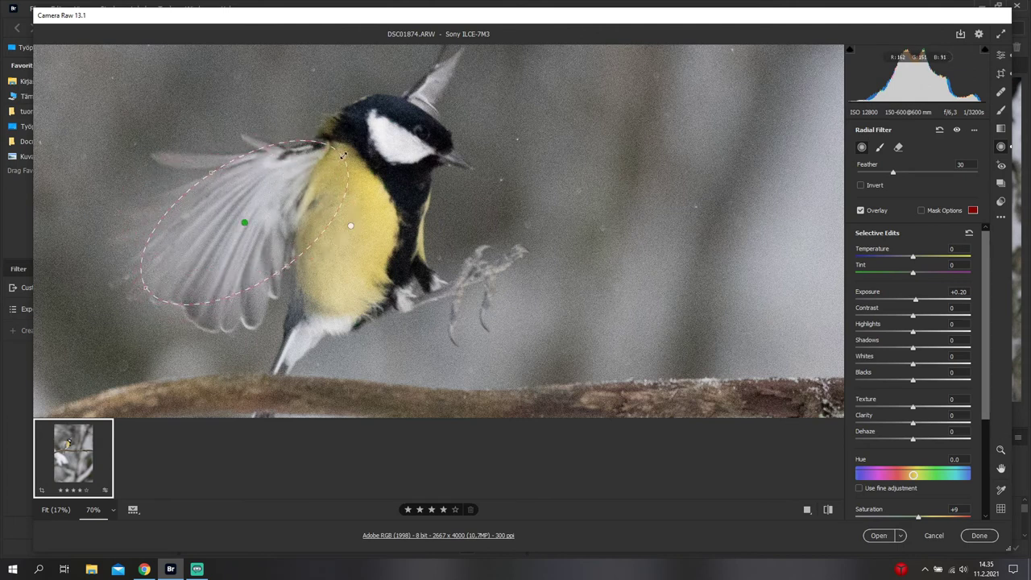
pyautogui.moveTo(343, 156); pyautogui.dragTo(330, 171)
pyautogui.moveTo(393, 139); pyautogui.dragTo(427, 130)
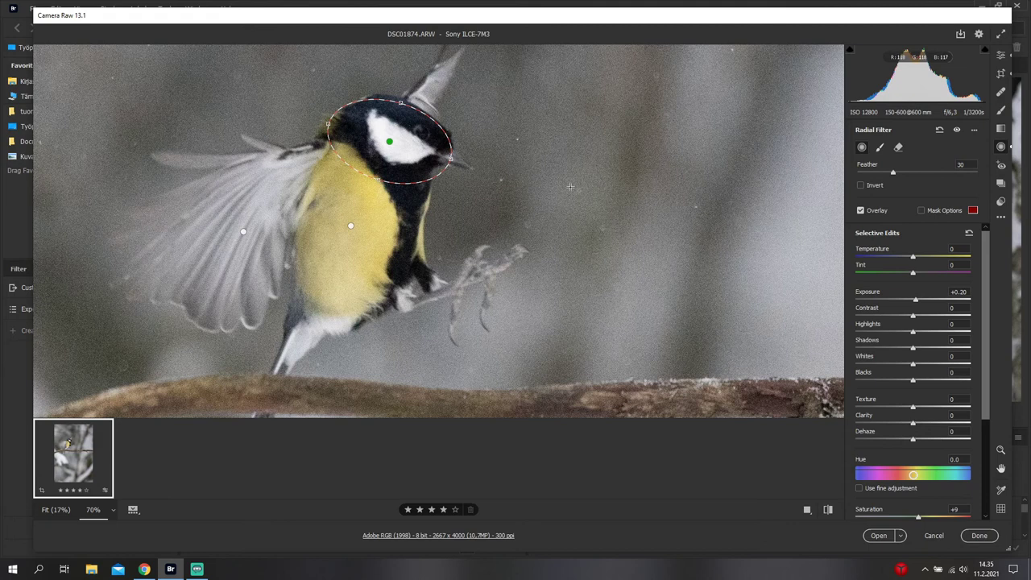
pyautogui.click(1001, 55)
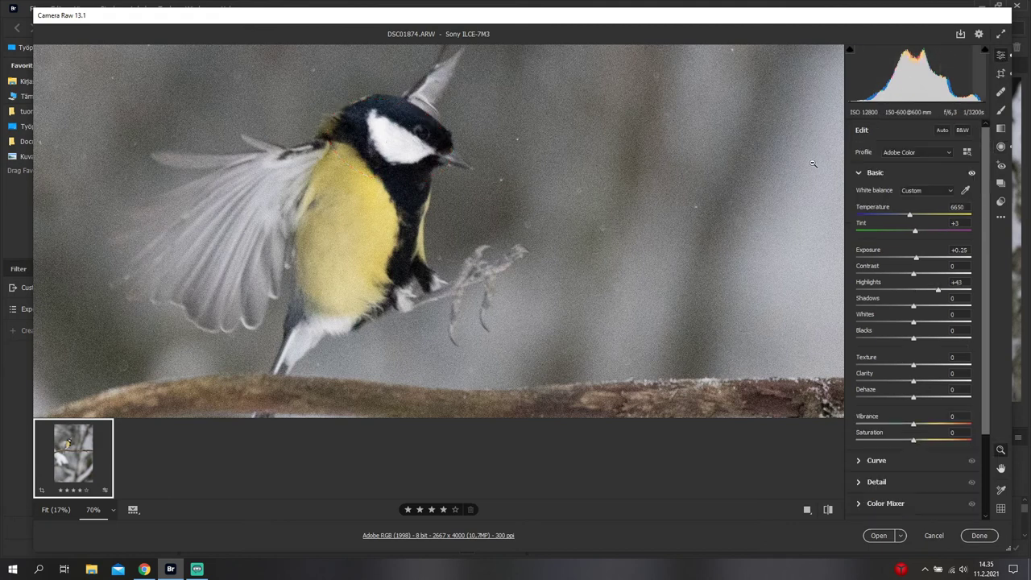
# - Compare the landing bird photo before and after the edits in a wider view
pyautogui.keyDown('alt'); pyautogui.click(810, 164); pyautogui.keyUp('alt')
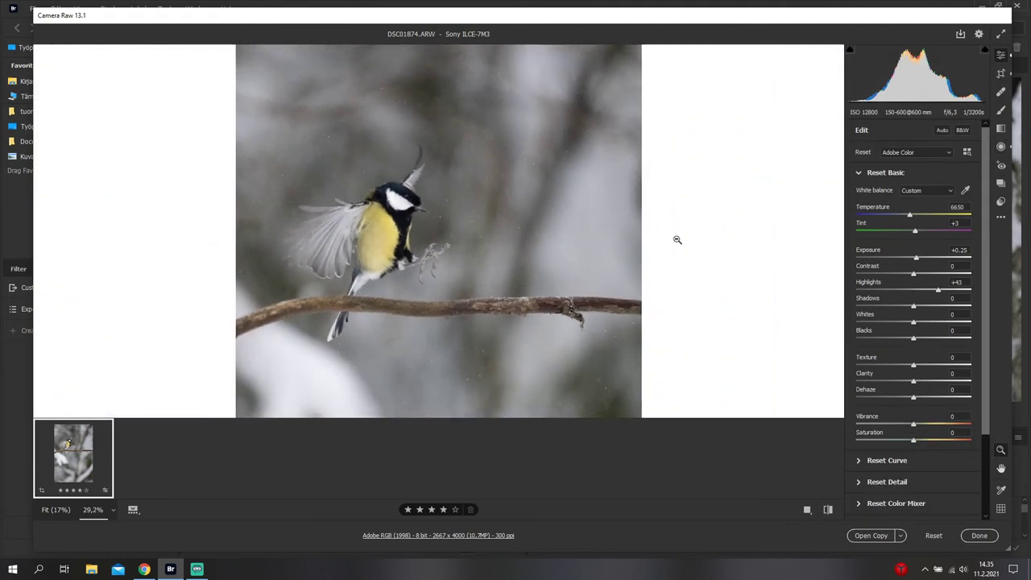
pyautogui.click(830, 510)
pyautogui.click(830, 511)
pyautogui.click(829, 511)
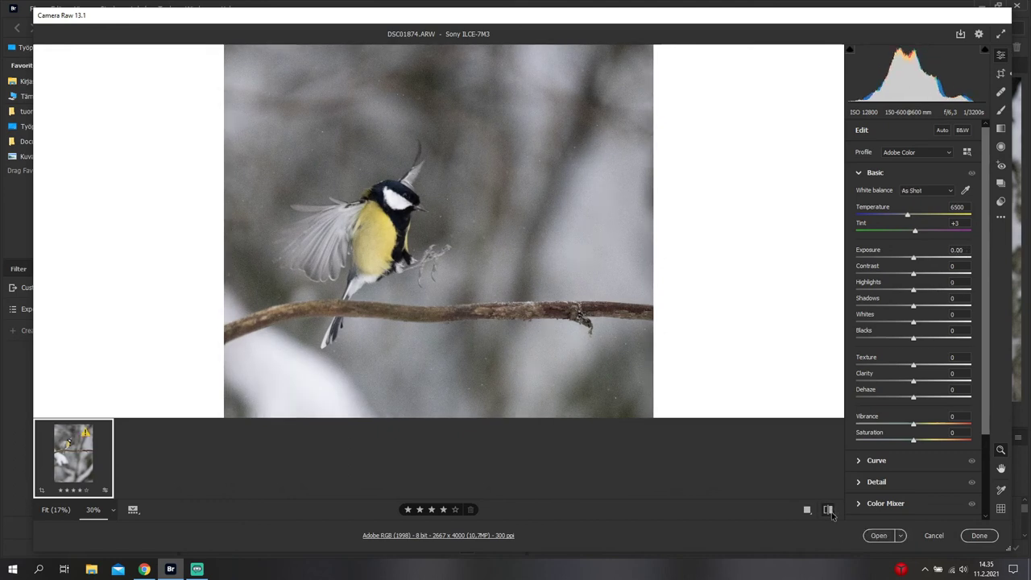
pyautogui.click(829, 510)
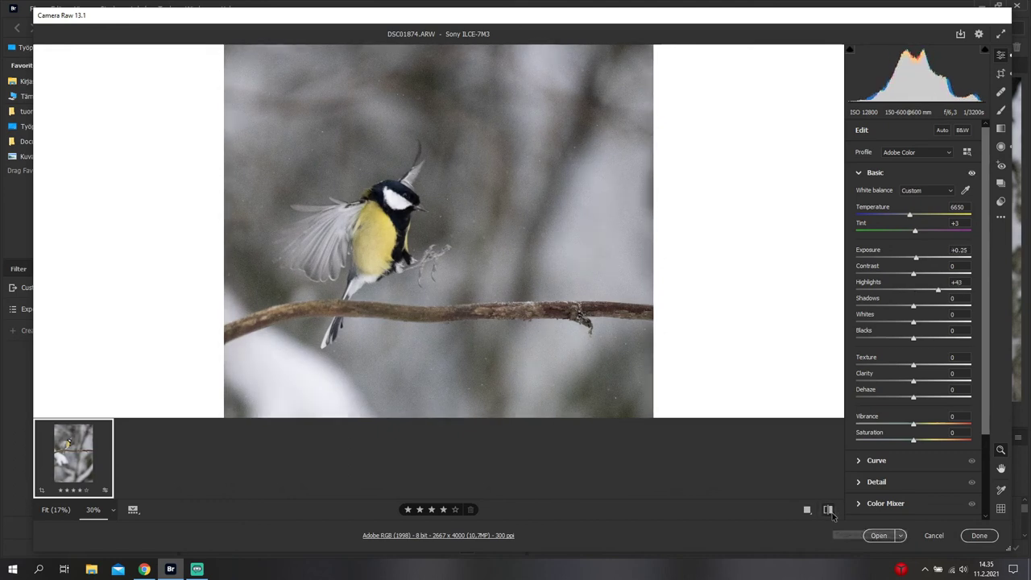
pyautogui.keyDown('alt'); pyautogui.click(500, 278); pyautogui.keyUp('alt')
pyautogui.scroll(5, 479, 281)
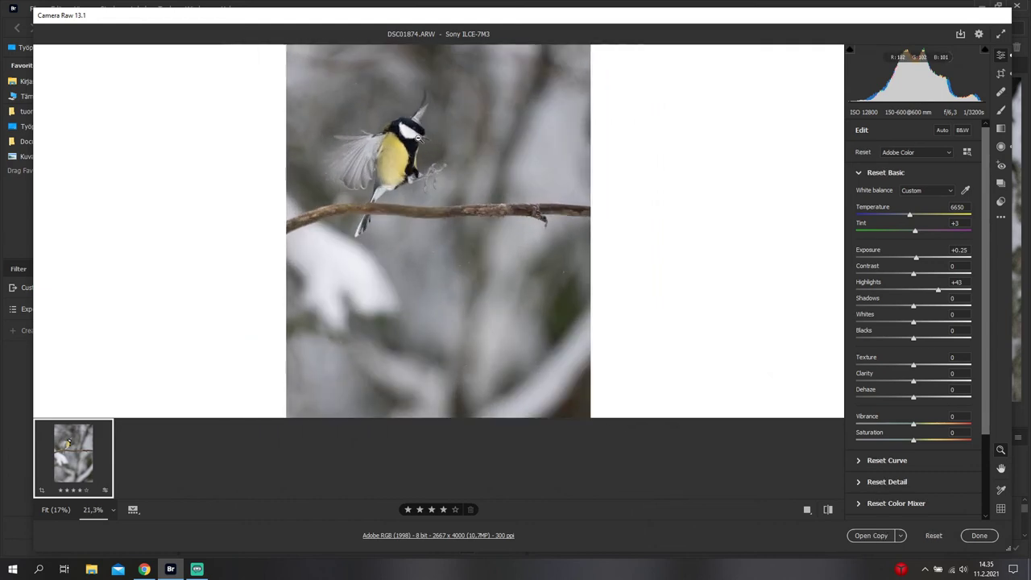
# - Set the photo's Noise Reduction to 25 and Sharpening to 55, judging both on the grayscale preview
pyautogui.scroll(3, 466, 220)
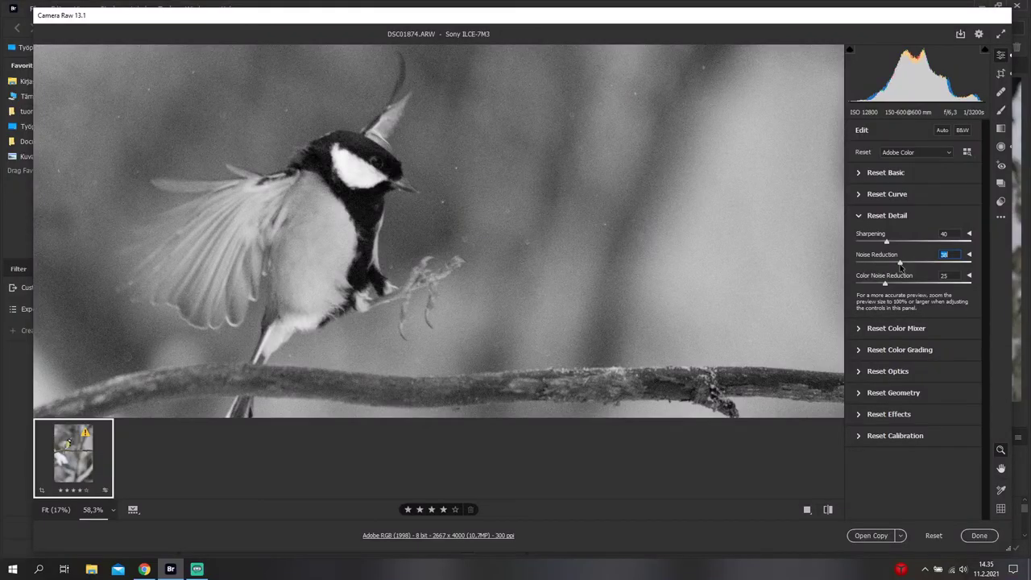
pyautogui.moveTo(901, 267); pyautogui.dragTo(909, 272)
pyautogui.press('alt')
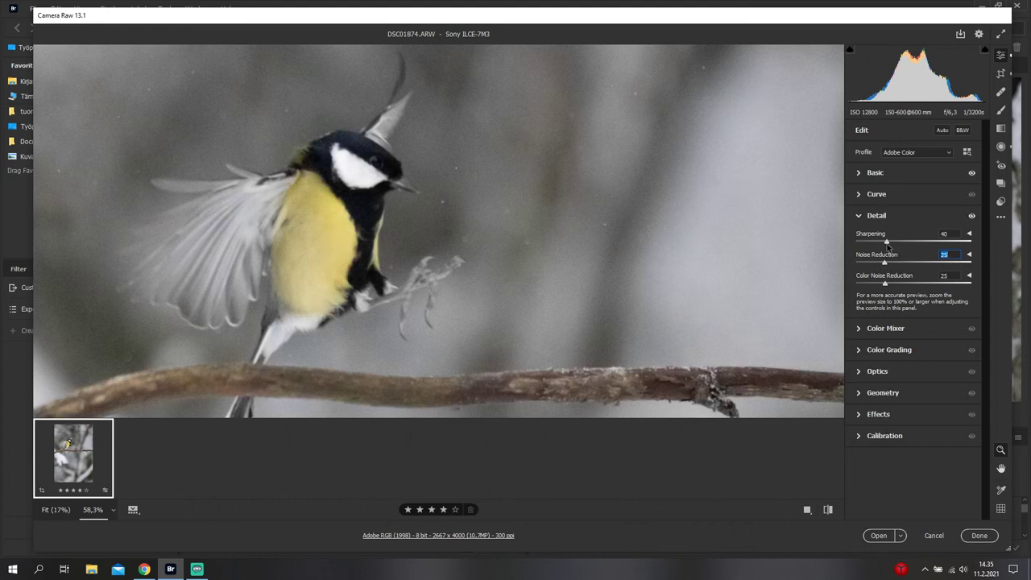
pyautogui.keyDown('alt'); pyautogui.click(887, 243); pyautogui.keyUp('alt')
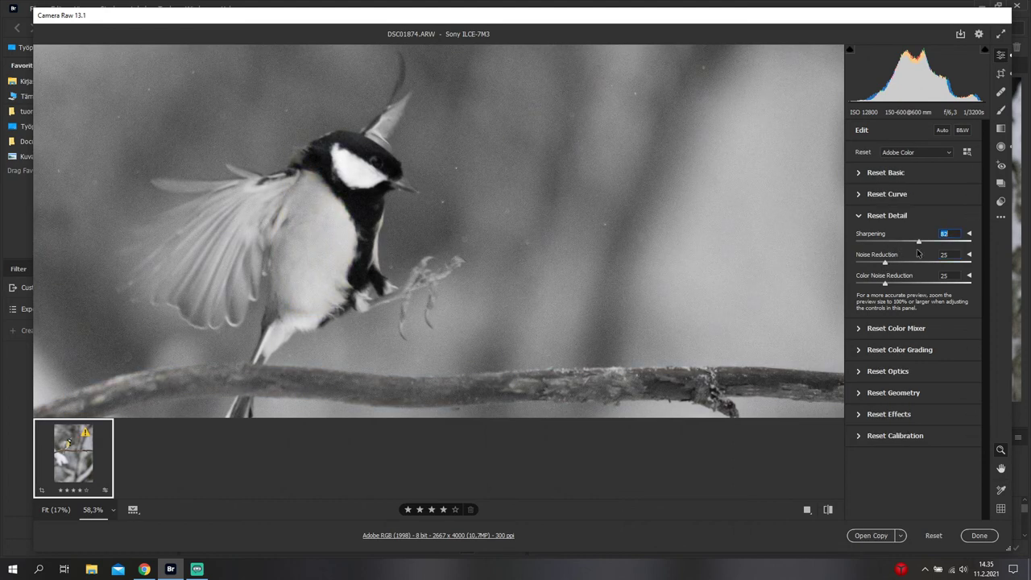
pyautogui.moveTo(915, 254); pyautogui.dragTo(898, 250)
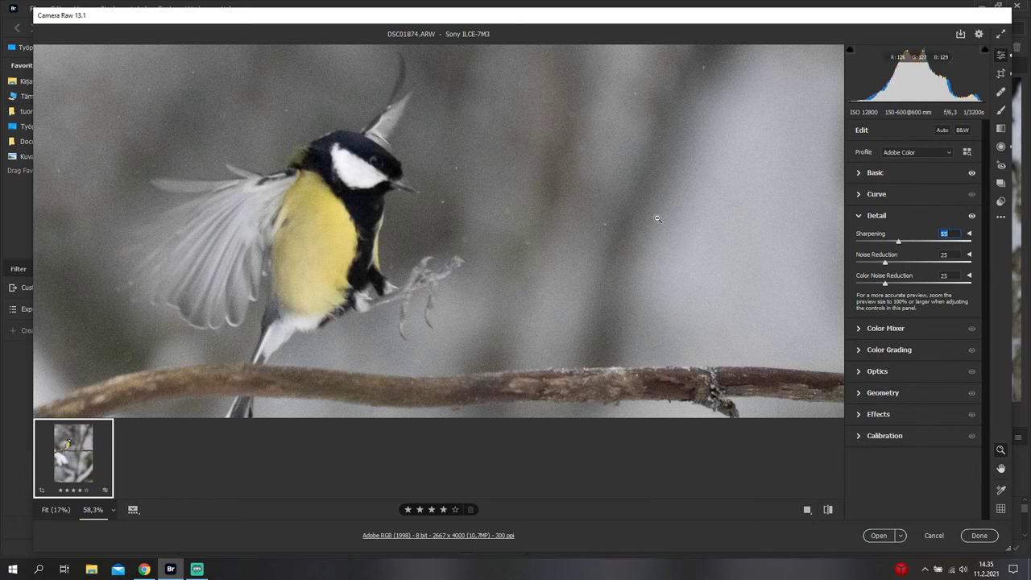
# - Set the photo's Vibrance to +10, Saturation to +3, Dehaze to +1 and Texture to +4
pyautogui.click(454, 181)
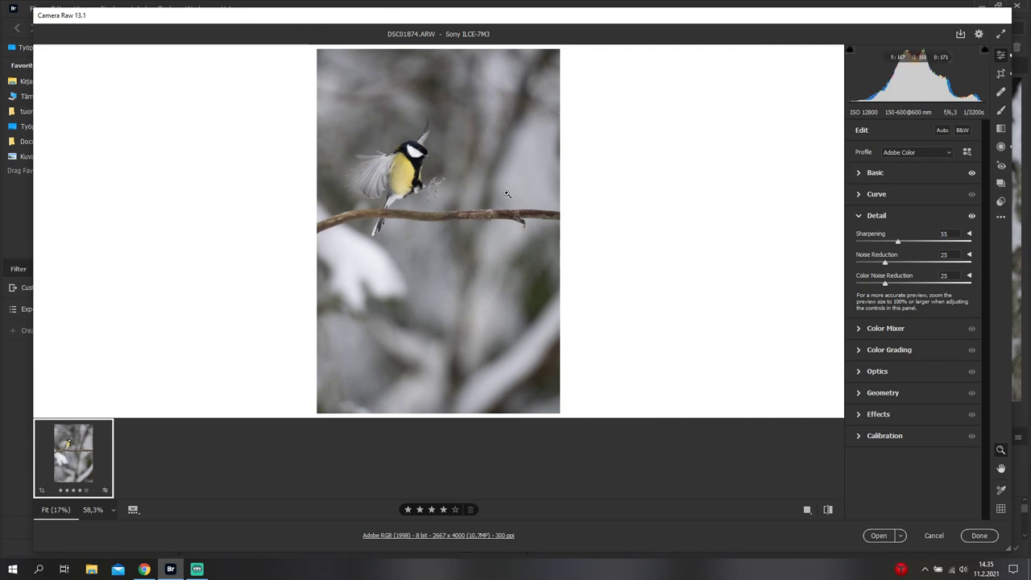
pyautogui.hotkey('ctrl', 'alt', '1')
pyautogui.moveTo(921, 429); pyautogui.dragTo(916, 441)
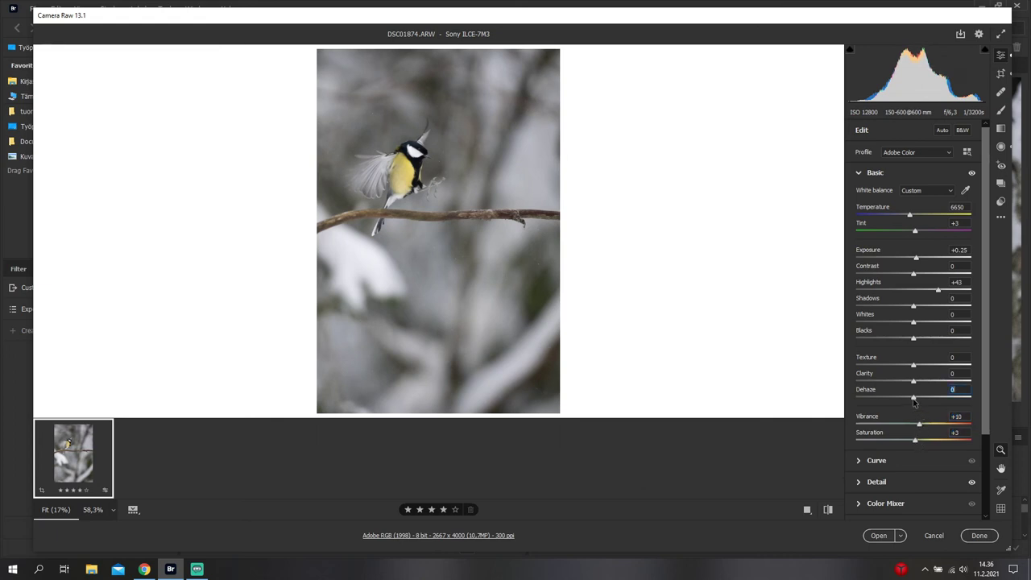
pyautogui.click(915, 399)
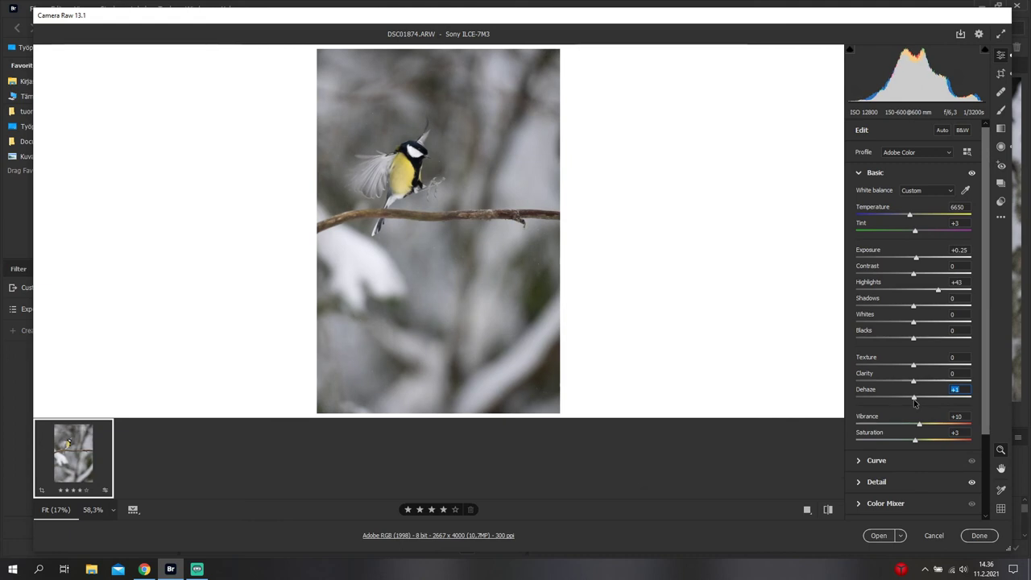
pyautogui.click(916, 367)
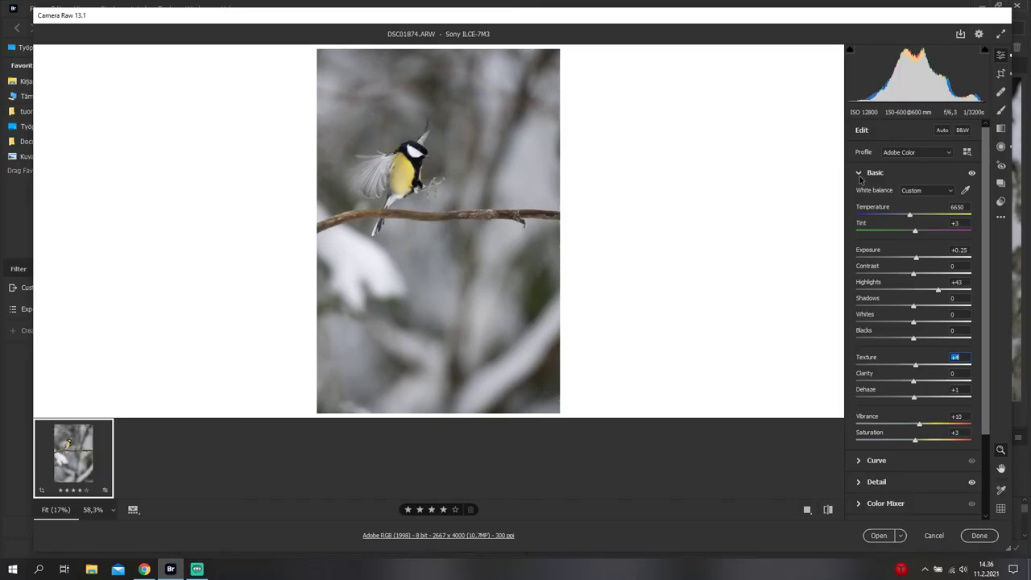
# - Color grade the shadows slightly red with raised luminance and the highlights orange with hue 34 and saturation 7
pyautogui.click(859, 174)
pyautogui.click(886, 258)
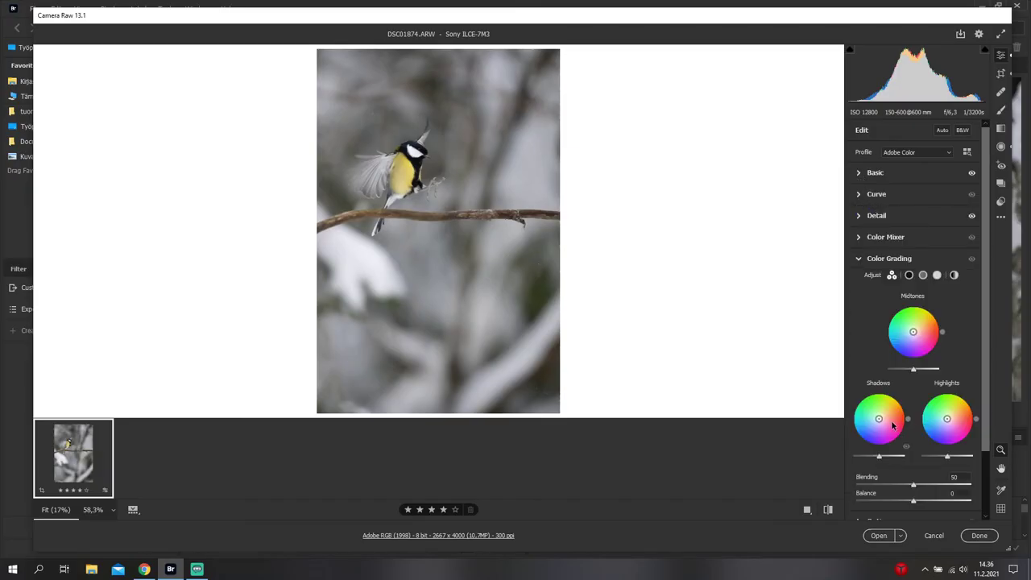
pyautogui.moveTo(879, 419); pyautogui.dragTo(879, 419)
pyautogui.moveTo(880, 460); pyautogui.dragTo(883, 460)
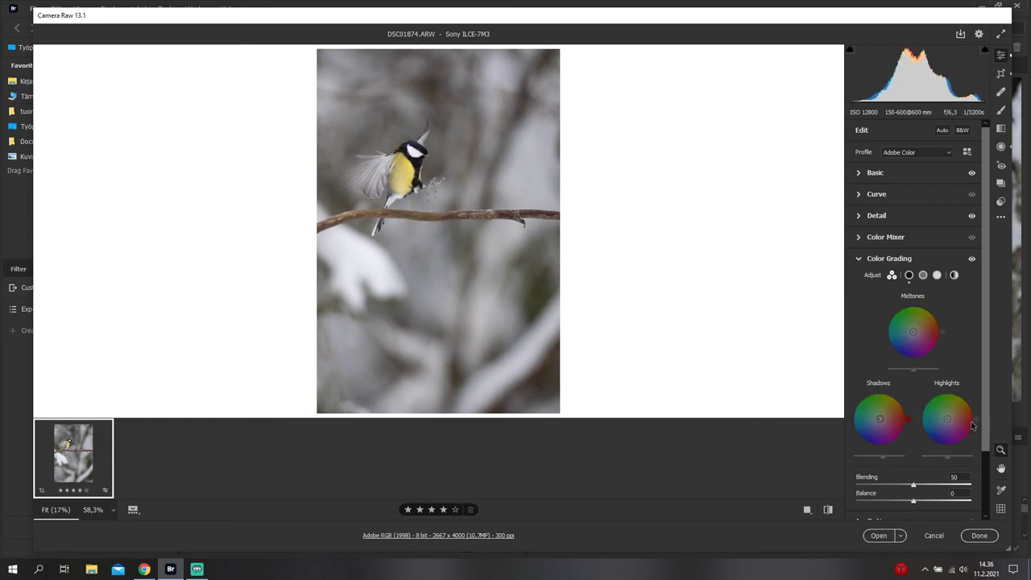
pyautogui.moveTo(947, 420); pyautogui.dragTo(948, 417)
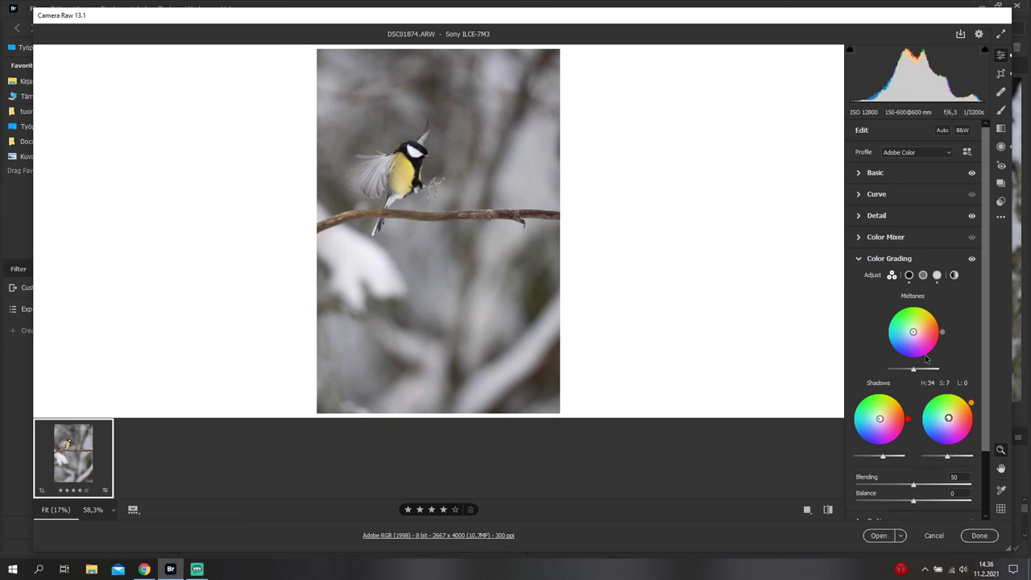
pyautogui.click(858, 259)
# - Enable lens profile corrections with the Sigma 150-600mm profile and compare the photo with and without them
pyautogui.click(862, 282)
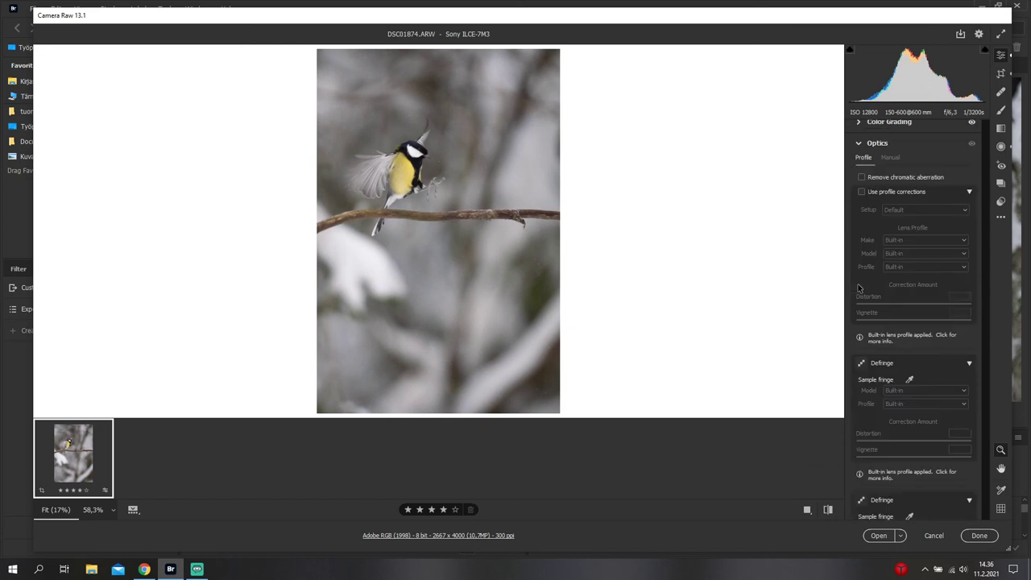
pyautogui.click(862, 192)
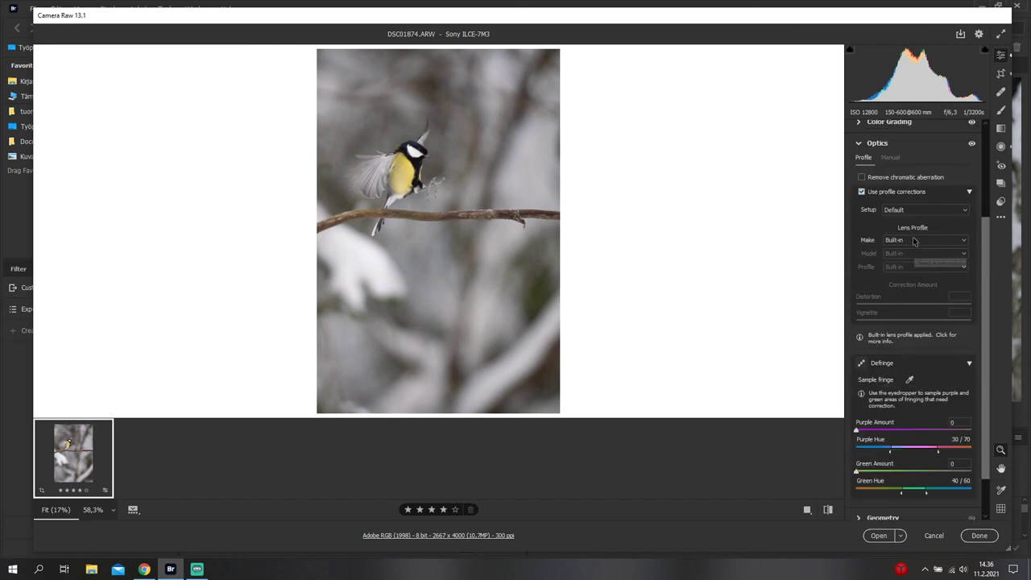
pyautogui.click(916, 241)
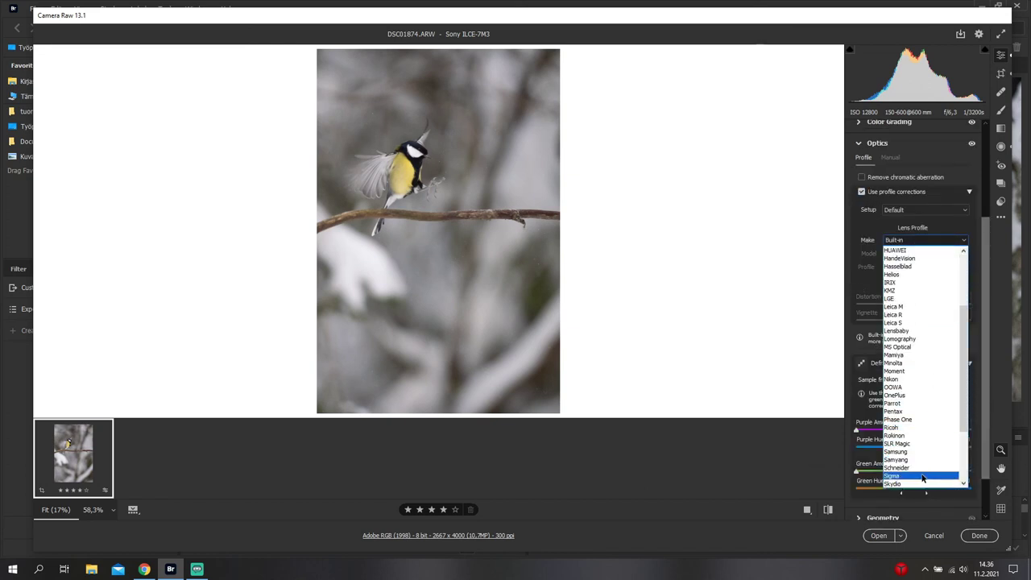
pyautogui.click(919, 475)
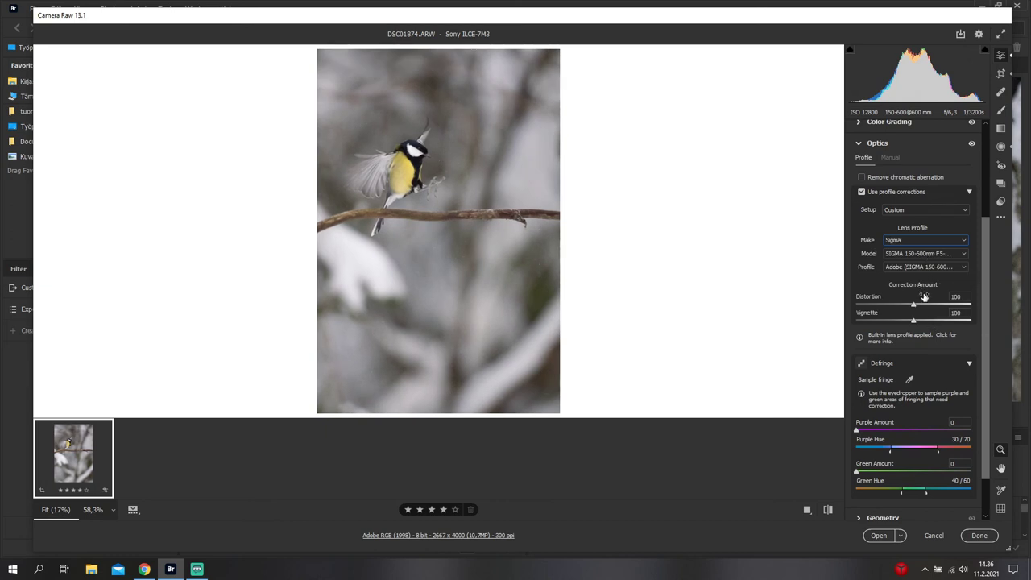
pyautogui.click(861, 193)
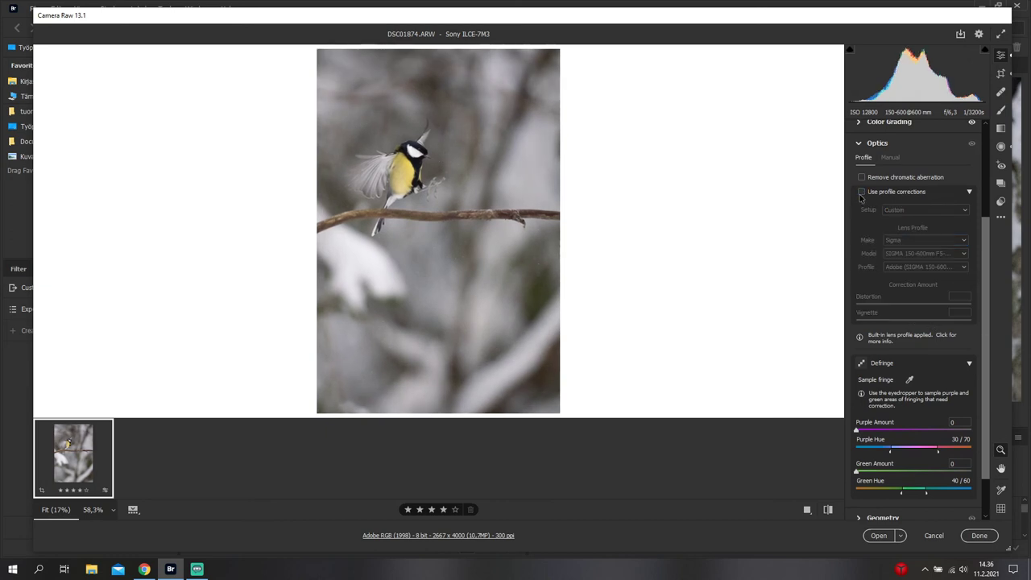
pyautogui.click(861, 192)
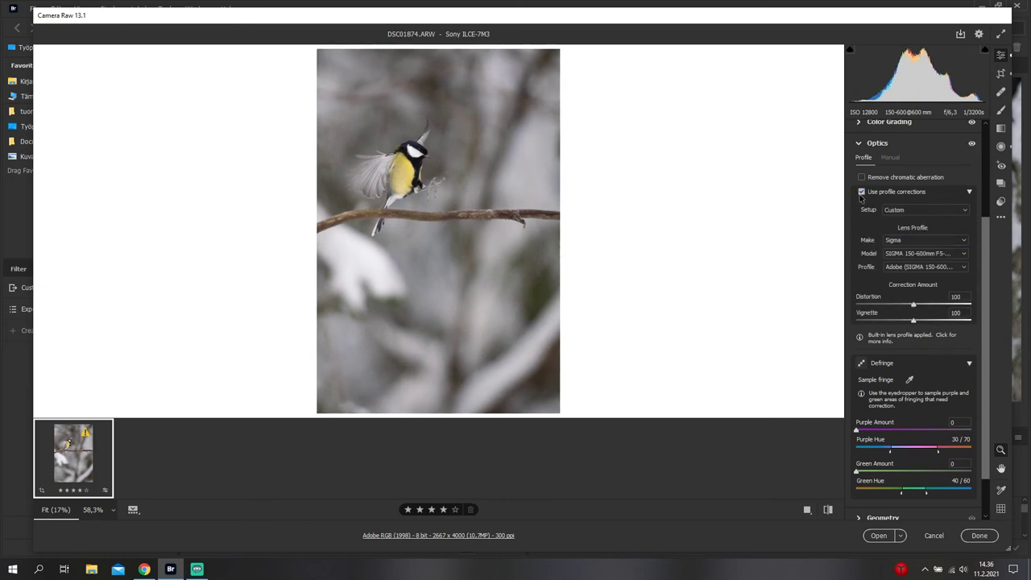
pyautogui.click(858, 144)
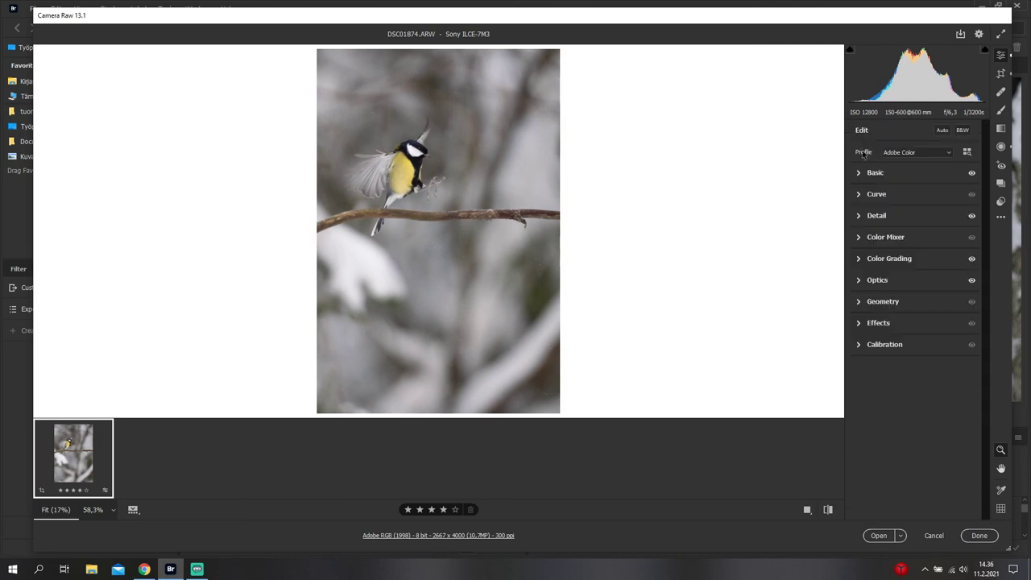
# - Look over the calibration settings and examine the edited photo at close and full view
pyautogui.click(868, 346)
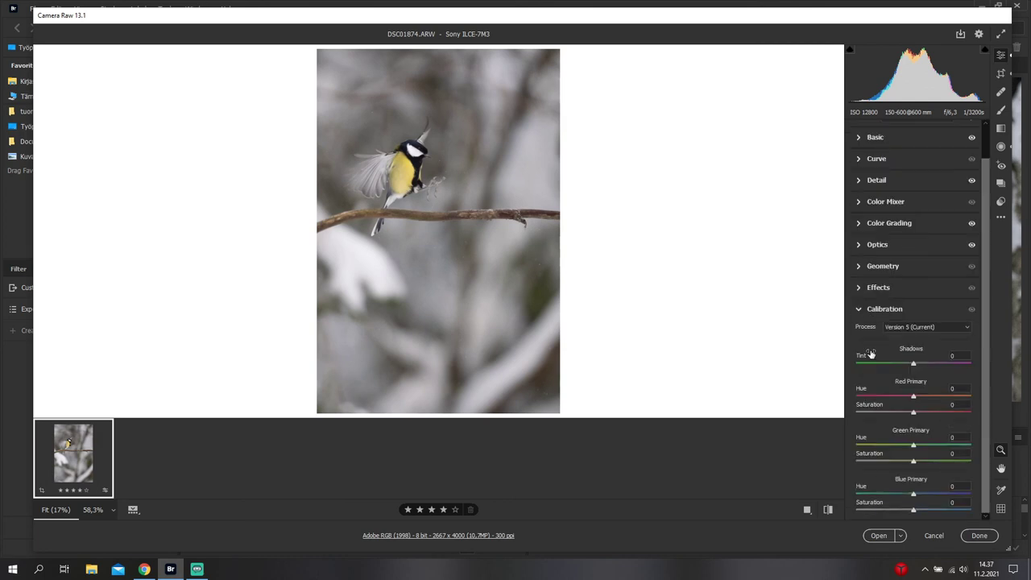
pyautogui.click(860, 311)
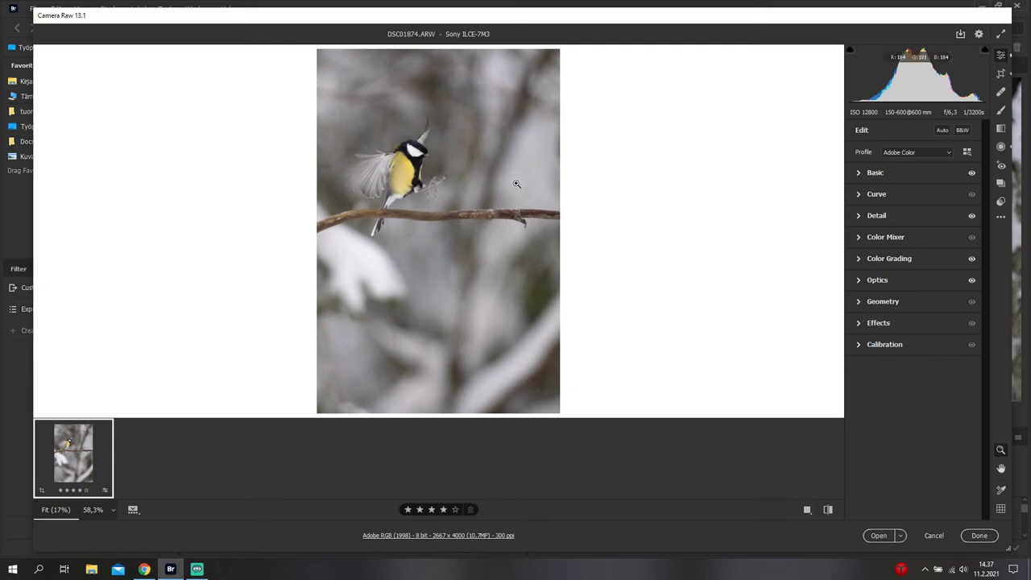
pyautogui.scroll(5, 460, 184)
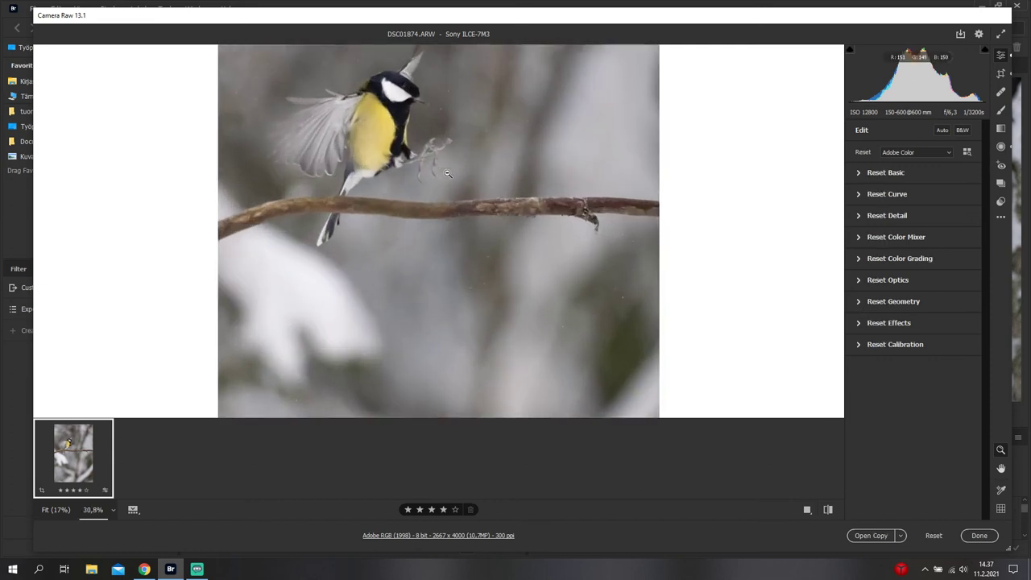
pyautogui.scroll(-6, 451, 185)
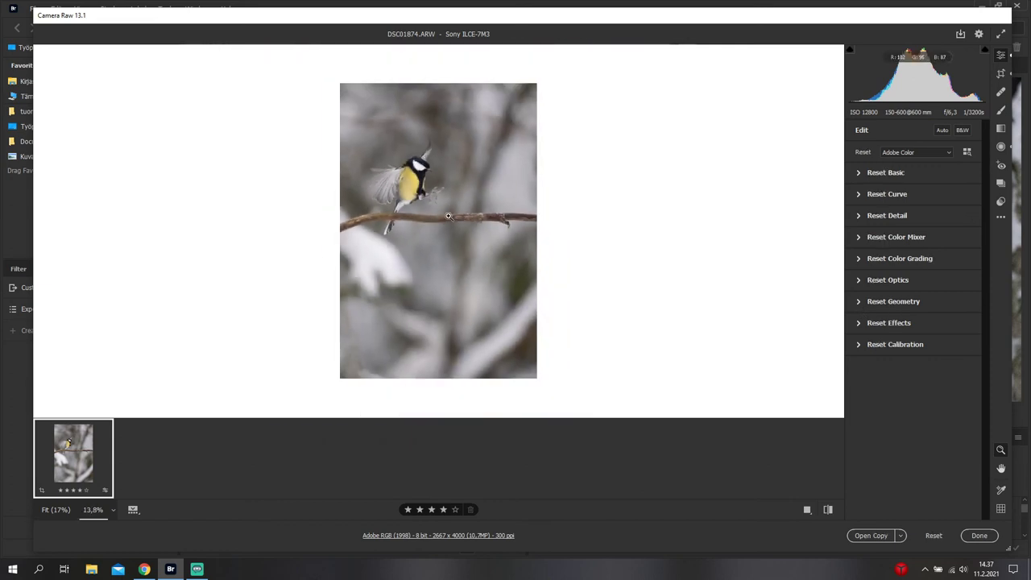